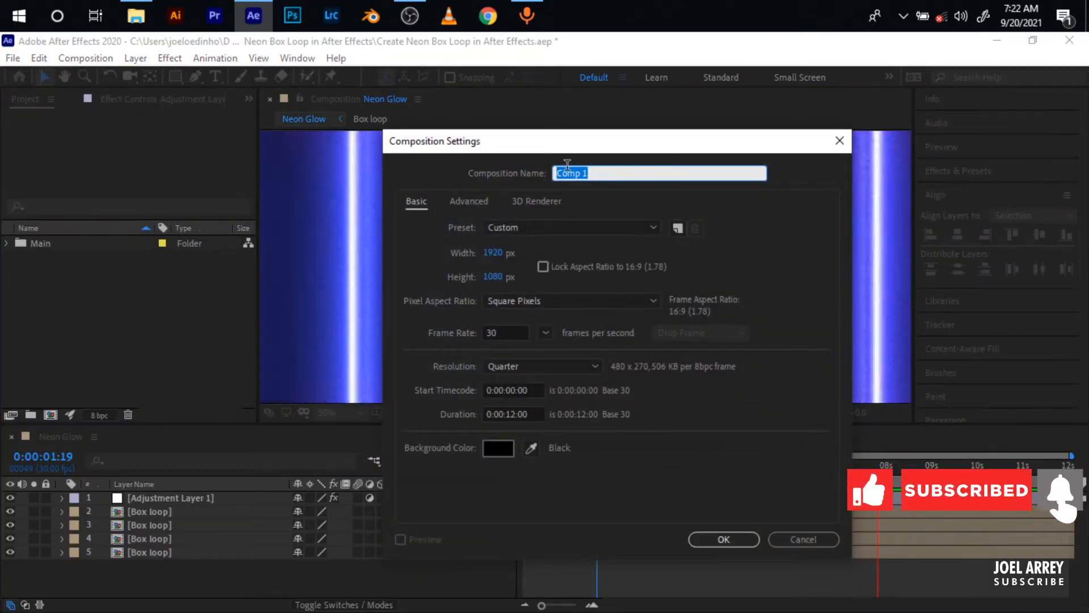
Name the new composition Neon box and draw a yellow-stroked square outline without fill, centred in the frame.
type("Neon box")
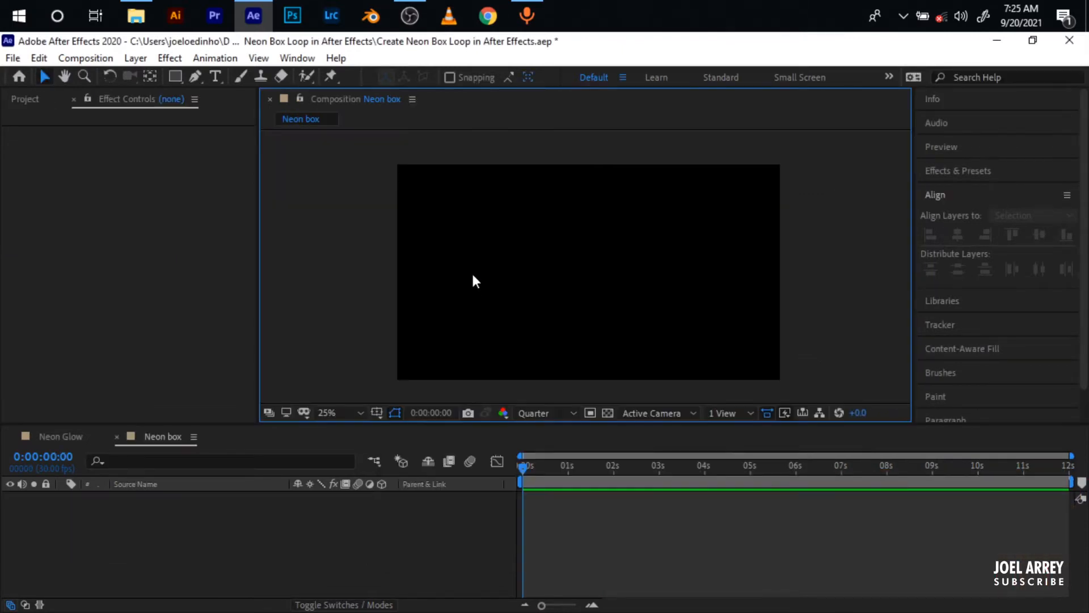
left_click(175, 76)
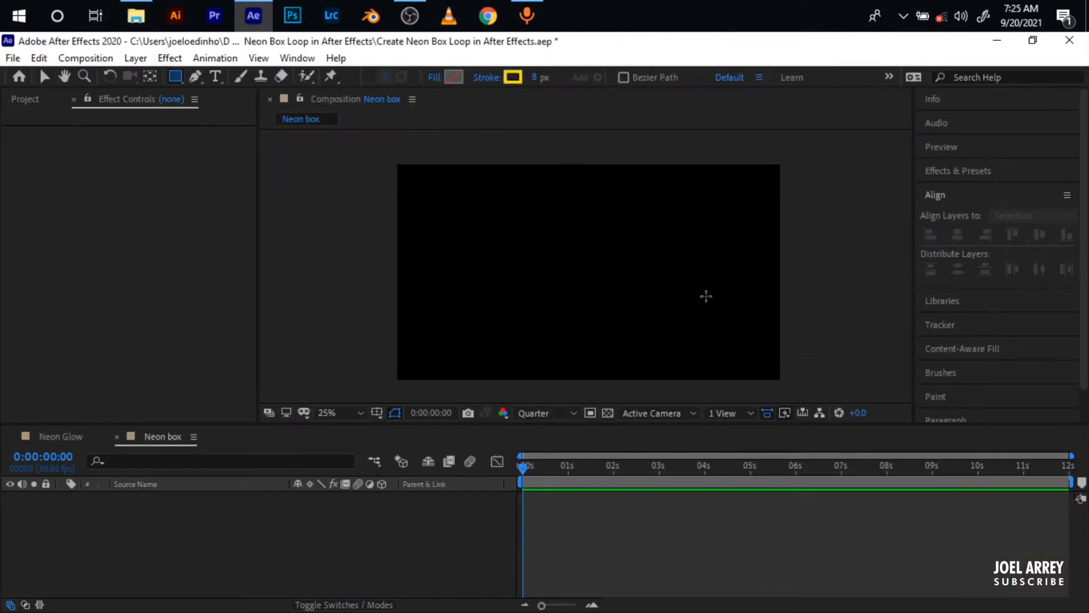
mouse_move(580, 256)
left_mouse_down()
mouse_move(657, 312)
mouse_move(650, 302)
left_mouse_up()
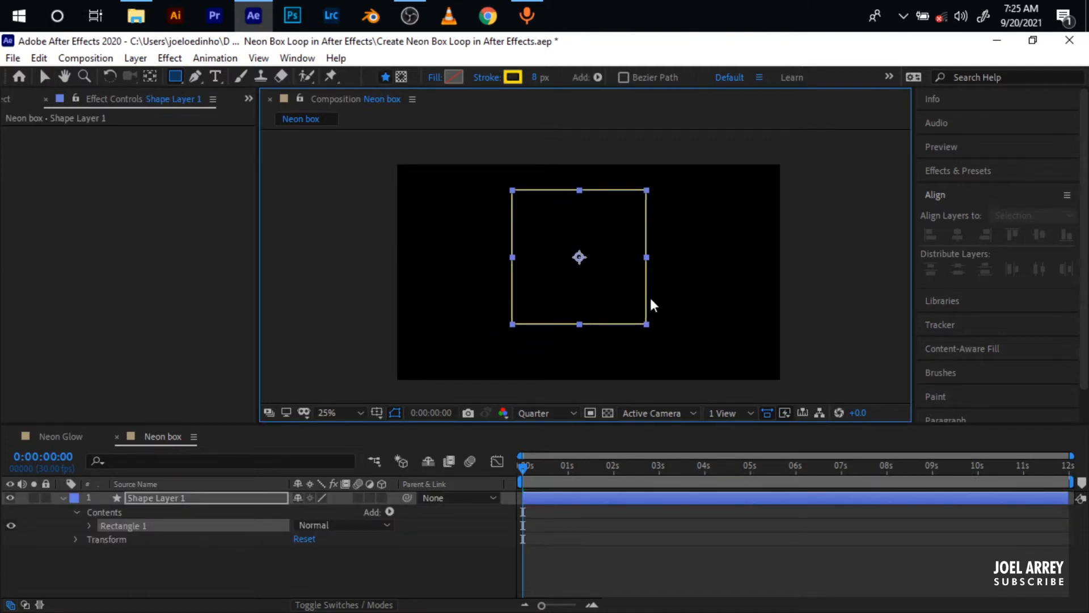
left_click(958, 235)
left_click(1039, 234)
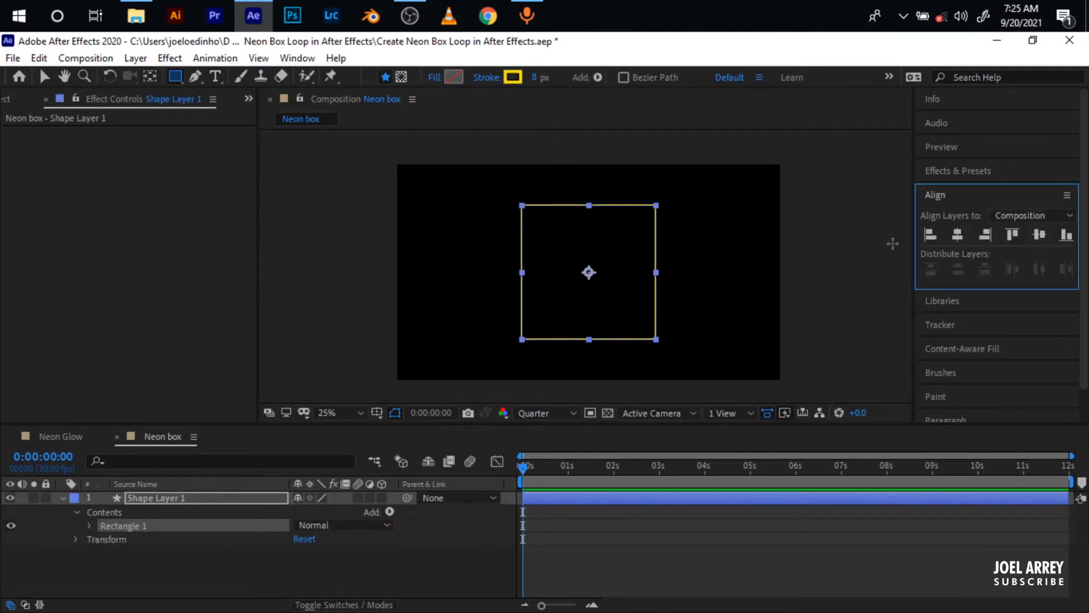
Enlarge the yellow square slightly from its corner and deselect it.
left_click(848, 253)
key("v")
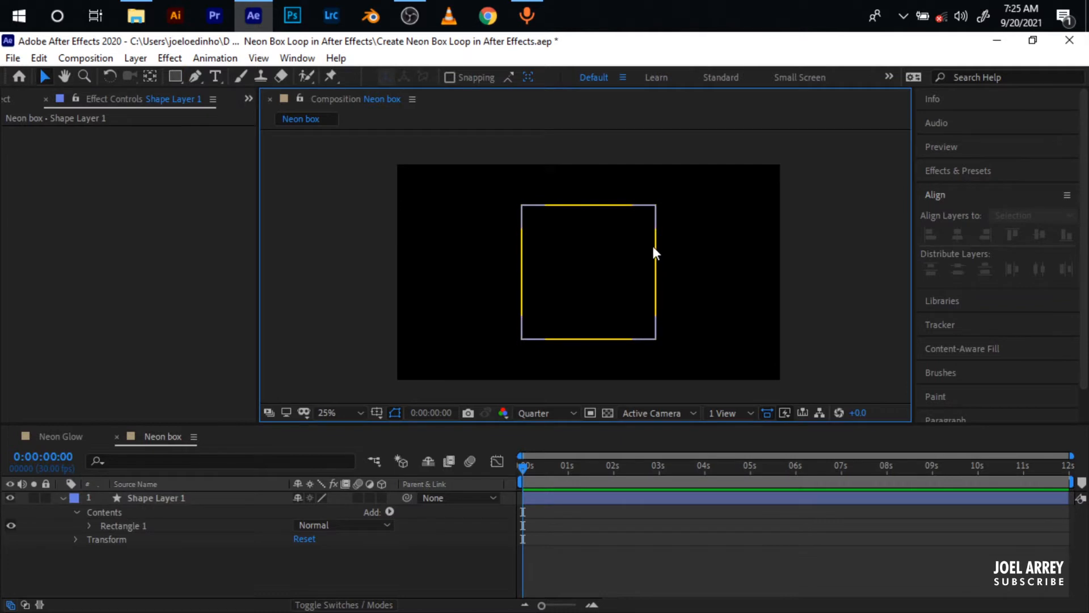
left_click(657, 270)
double_click(660, 272)
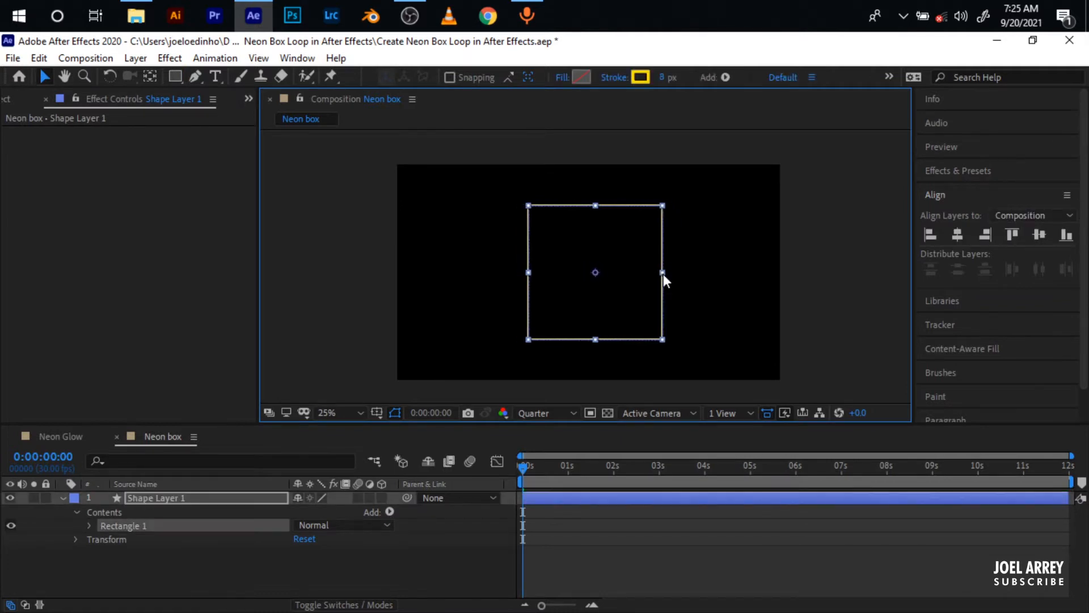
left_click_drag(663, 340, 670, 347)
left_click(846, 281)
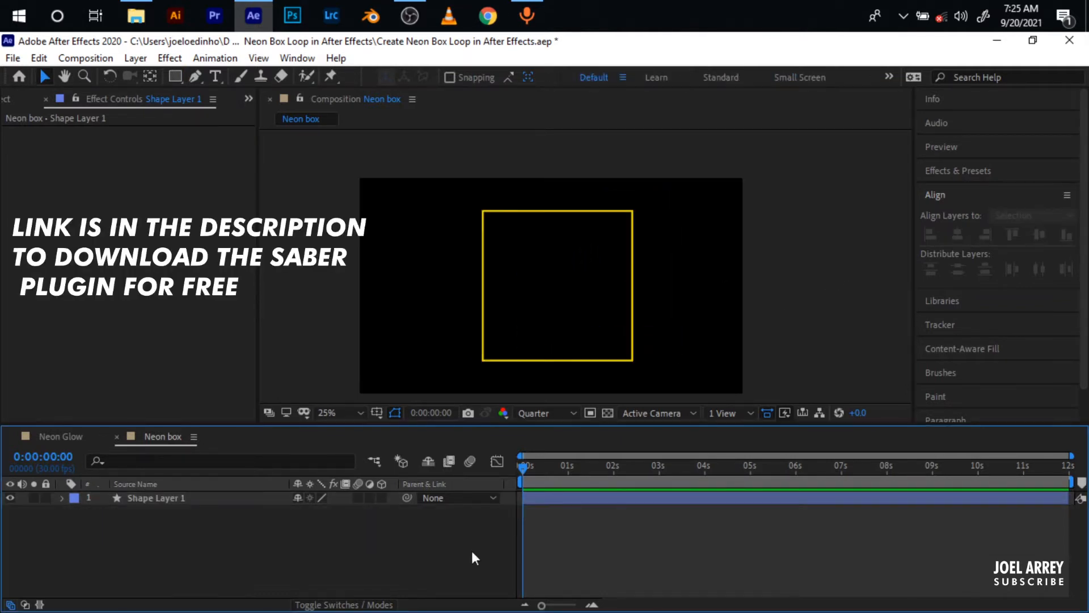
Create a black solid named Glow and place it beneath Shape Layer 1 in the layer stack.
key("ctrl+y")
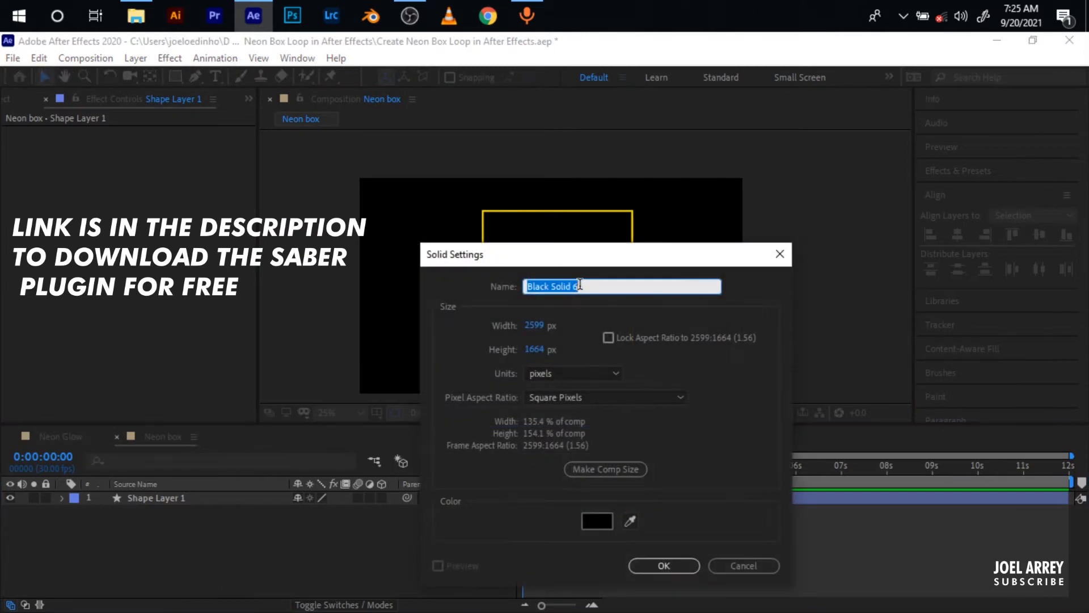
type("Glow")
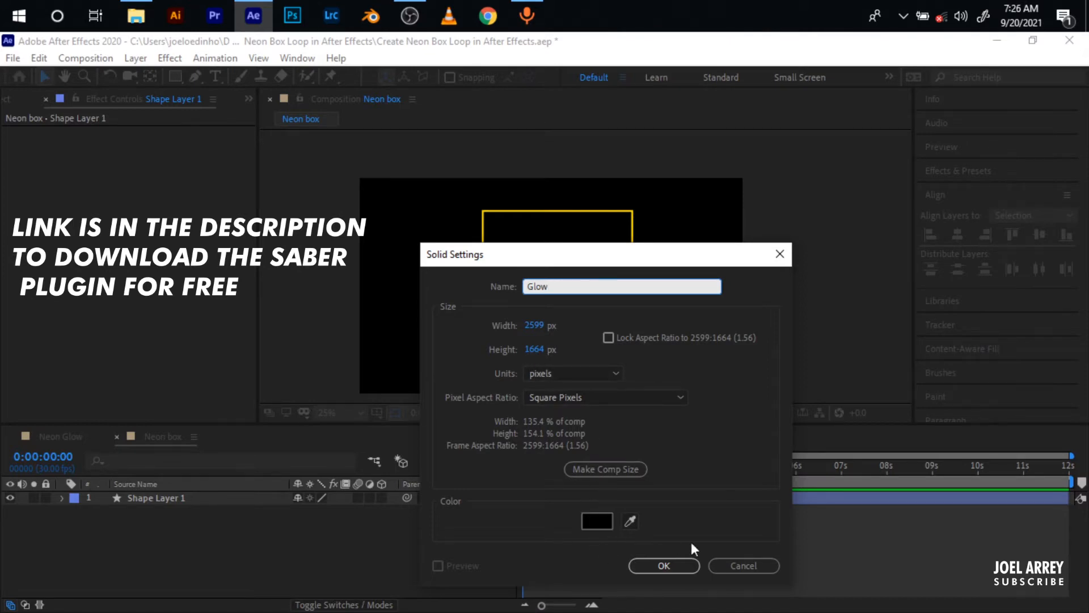
left_click(651, 566)
left_click_drag(161, 497, 149, 515)
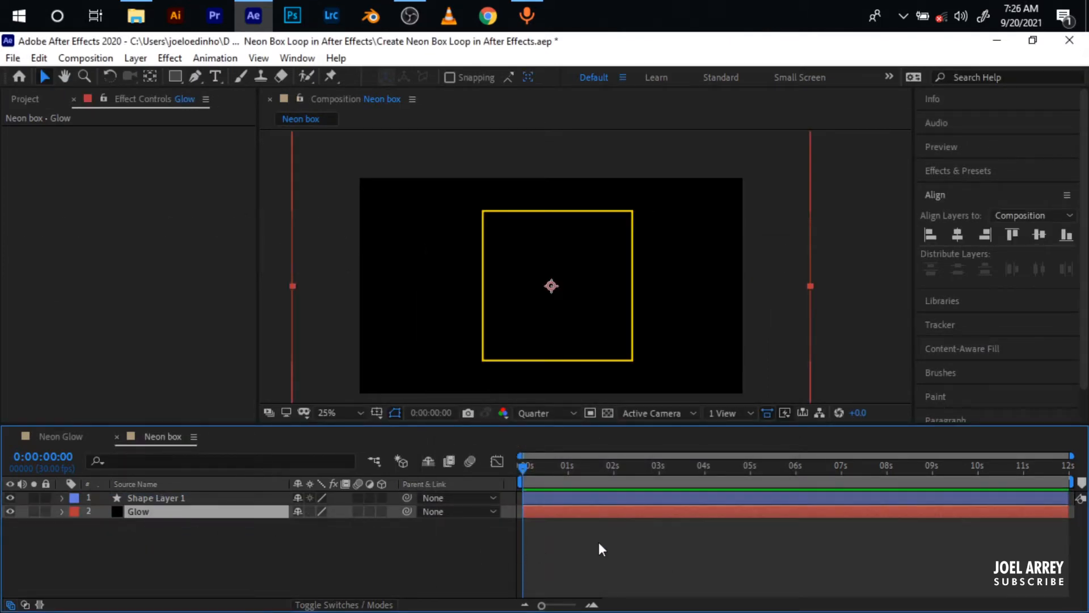
Apply the Saber effect to the Glow layer.
left_click(170, 58)
mouse_move(245, 522)
left_click(413, 521)
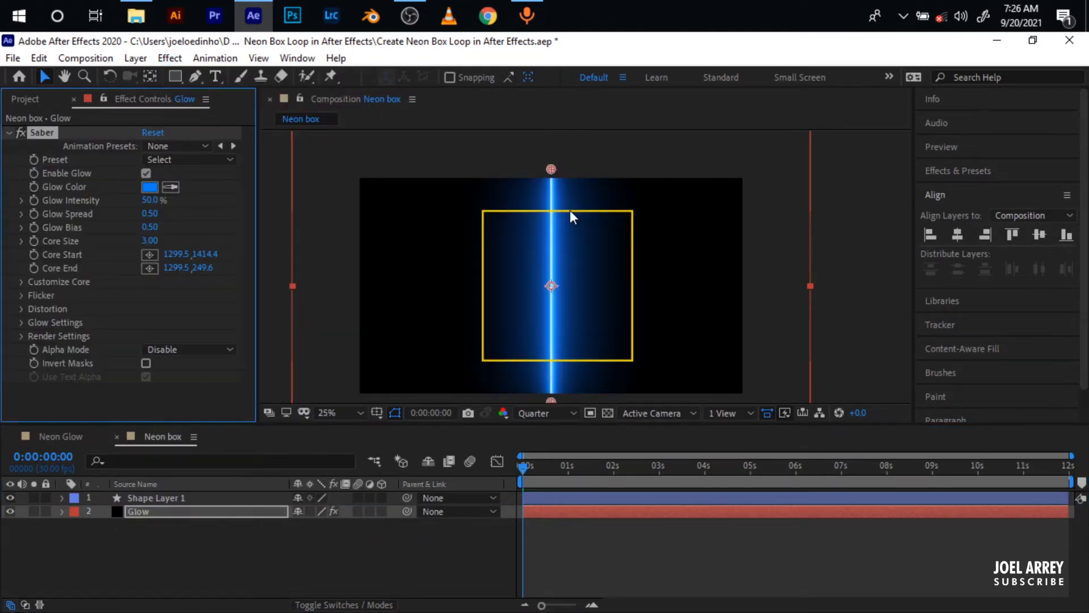
Shorten the Saber beam at both ends to the square's height and move the Glow layer onto the square's left side.
left_click_drag(552, 171, 556, 217)
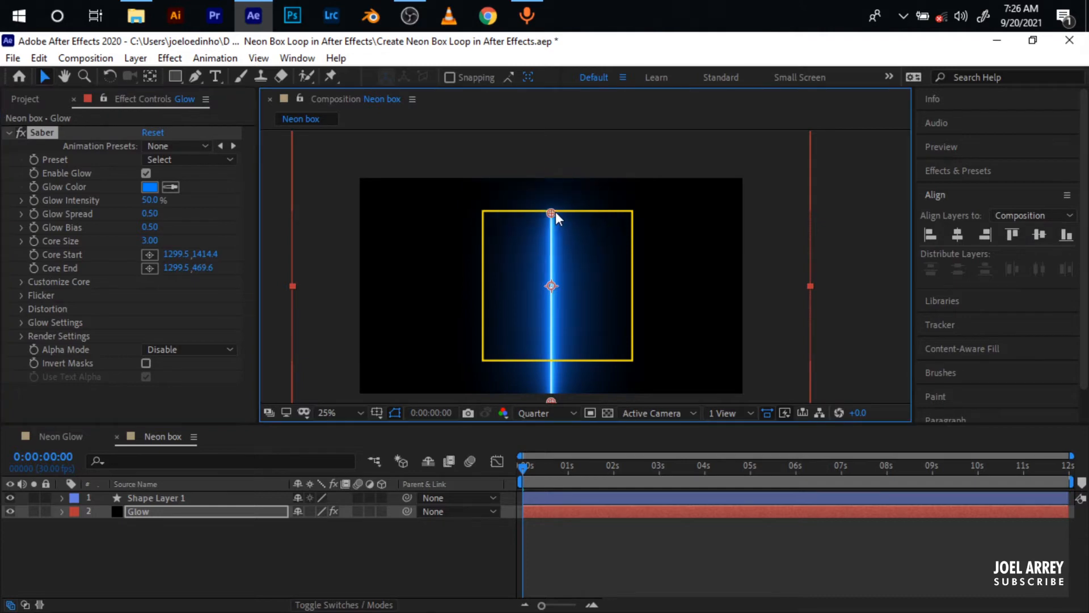
left_click_drag(551, 402, 555, 331)
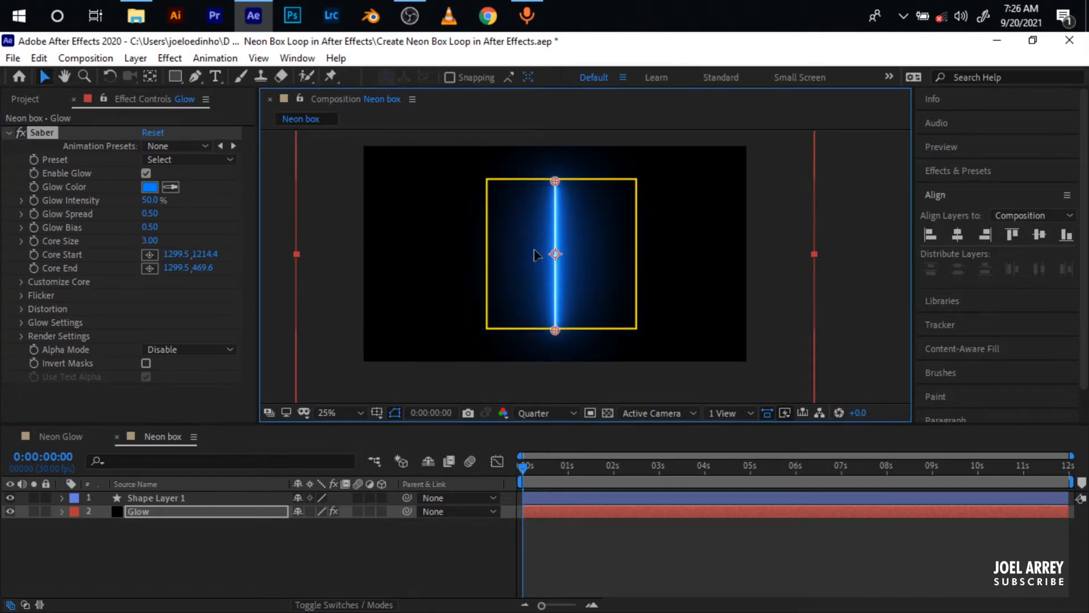
left_click_drag(535, 255, 466, 255)
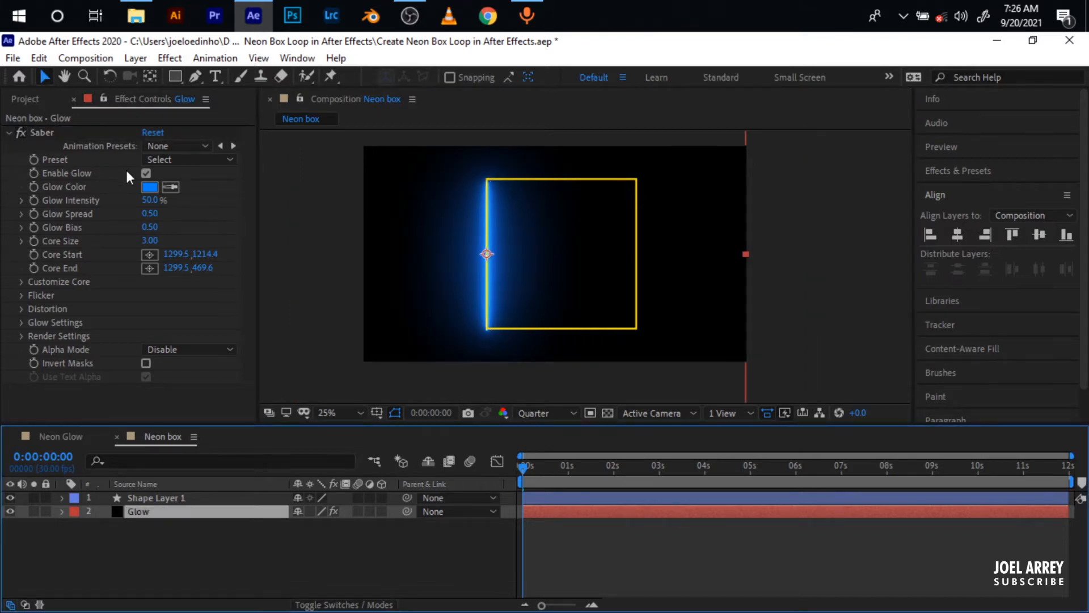
Set the Saber preset to Neon and change its glow colour to blue 191EFB.
left_click(187, 159)
left_click(221, 566)
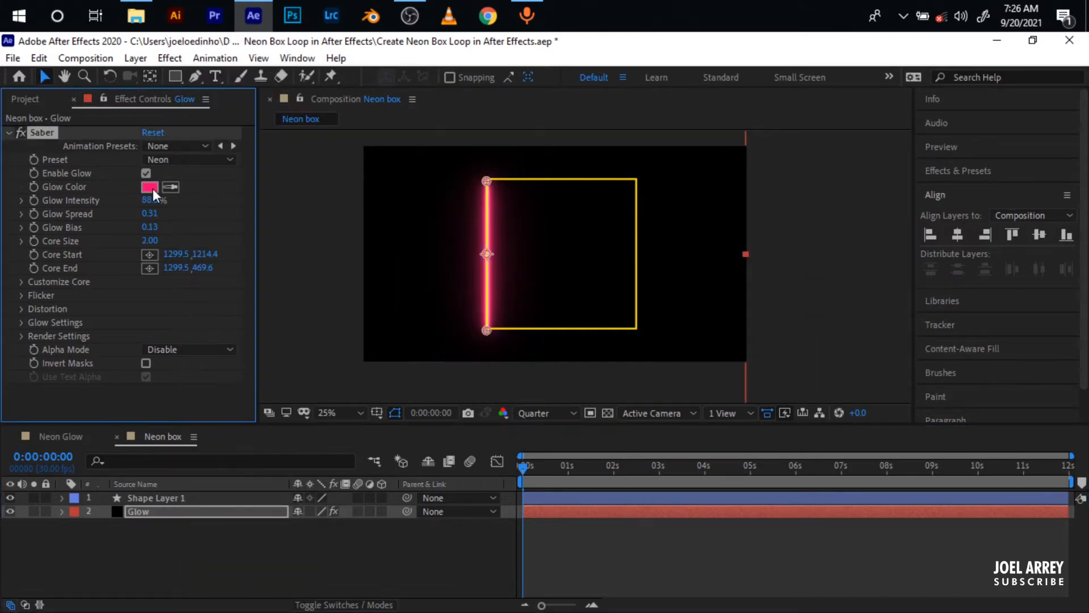
left_click(150, 186)
left_click_drag(282, 362, 294, 336)
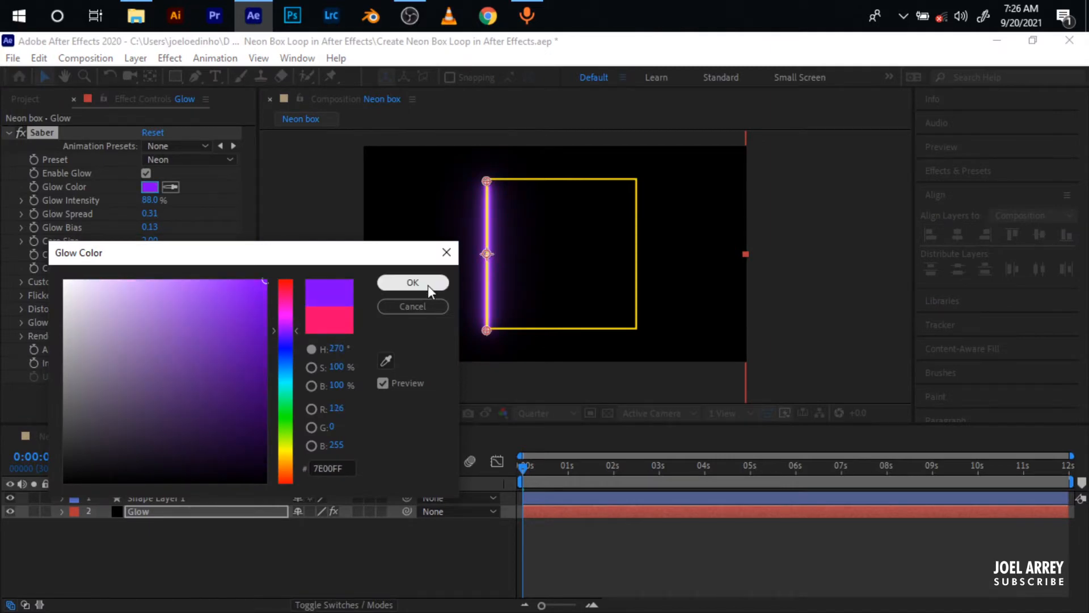
left_click(413, 282)
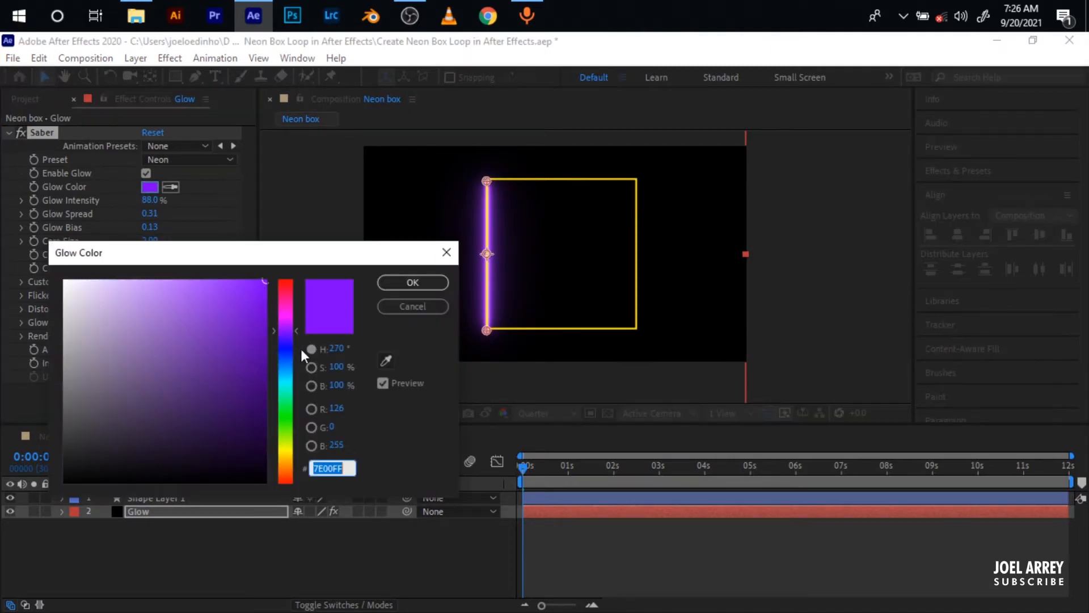
left_click(284, 348)
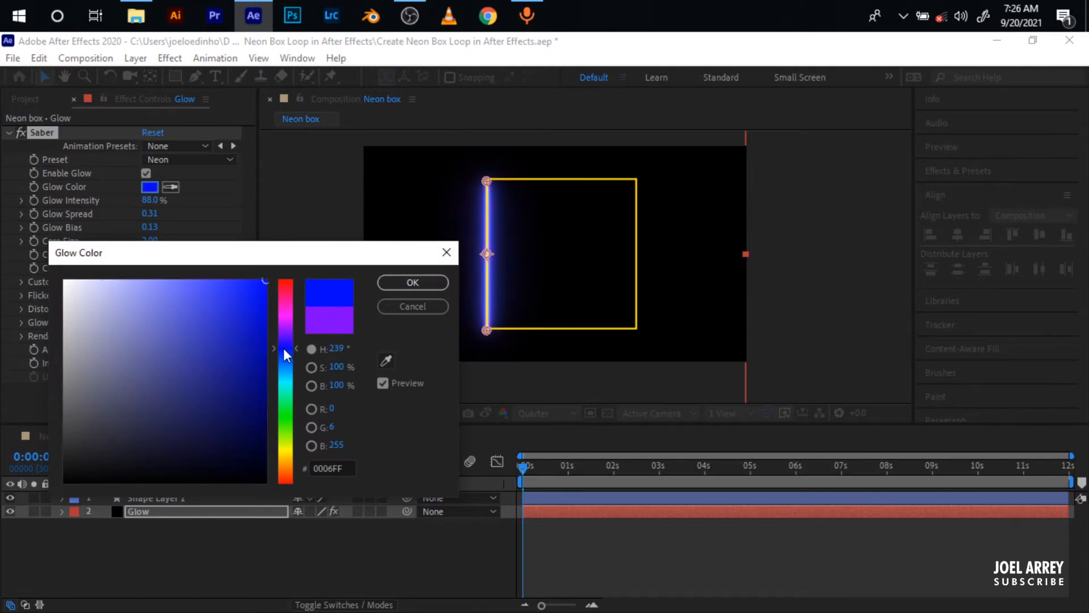
left_click_drag(256, 288, 245, 282)
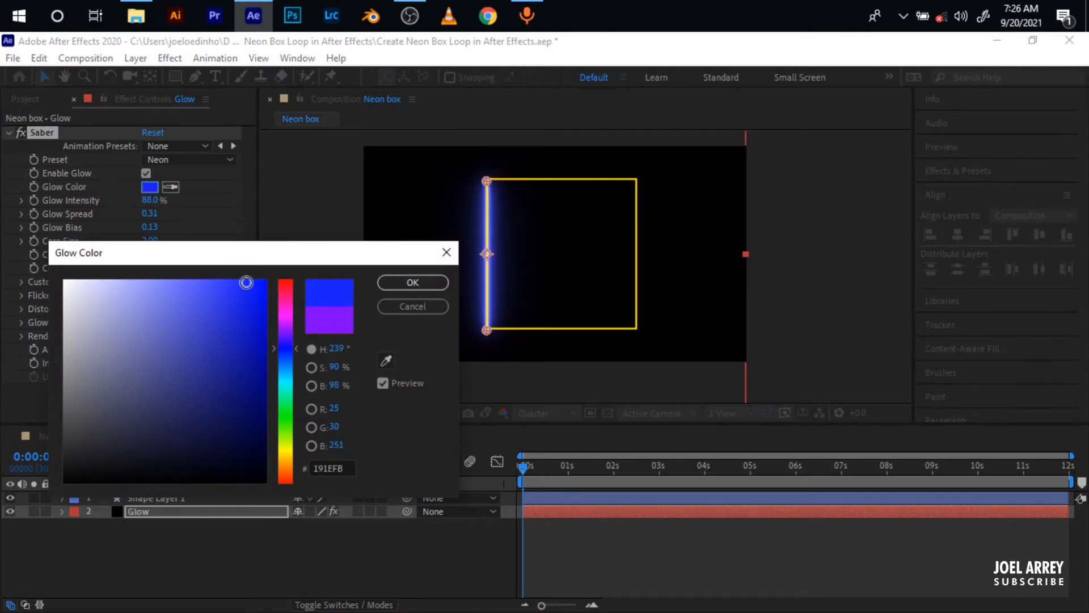
left_click(412, 282)
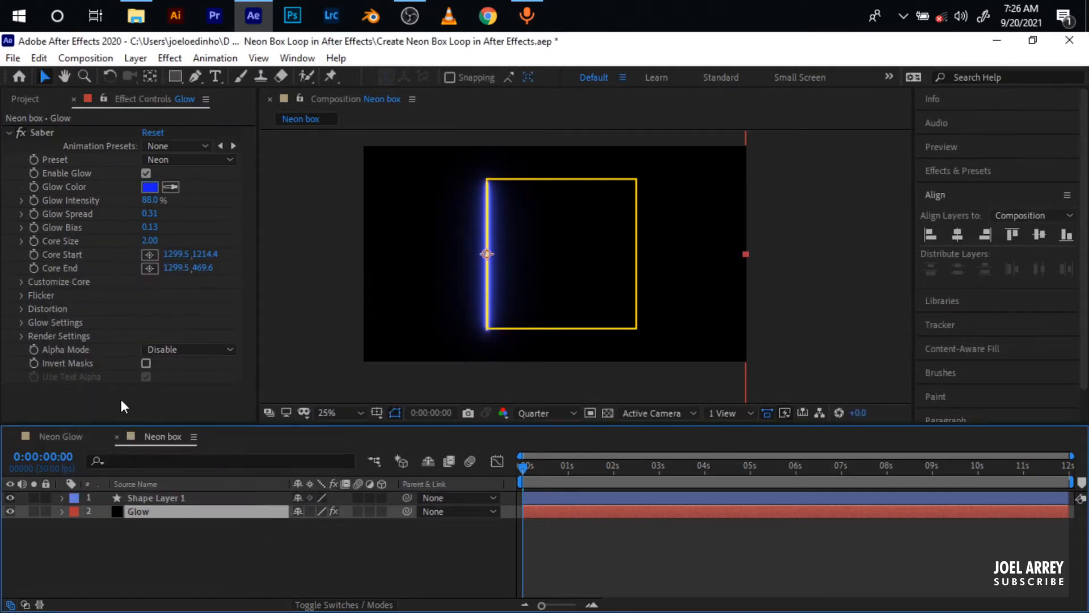
Set Saber's Composite Settings to Transparent in its render settings.
left_click(23, 336)
scroll(73, 377, "down", 4)
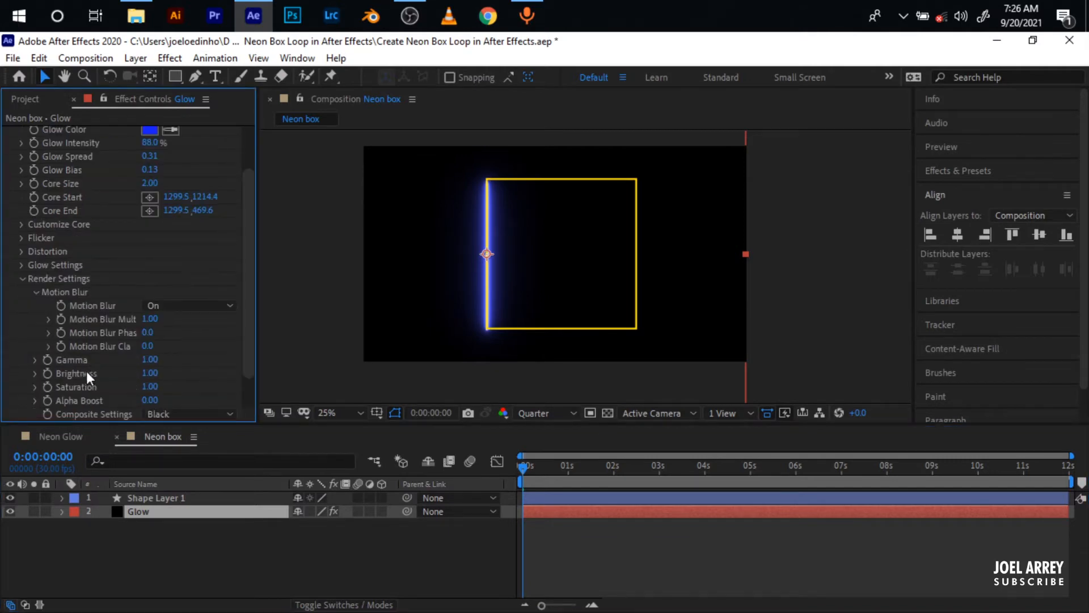
left_click(170, 375)
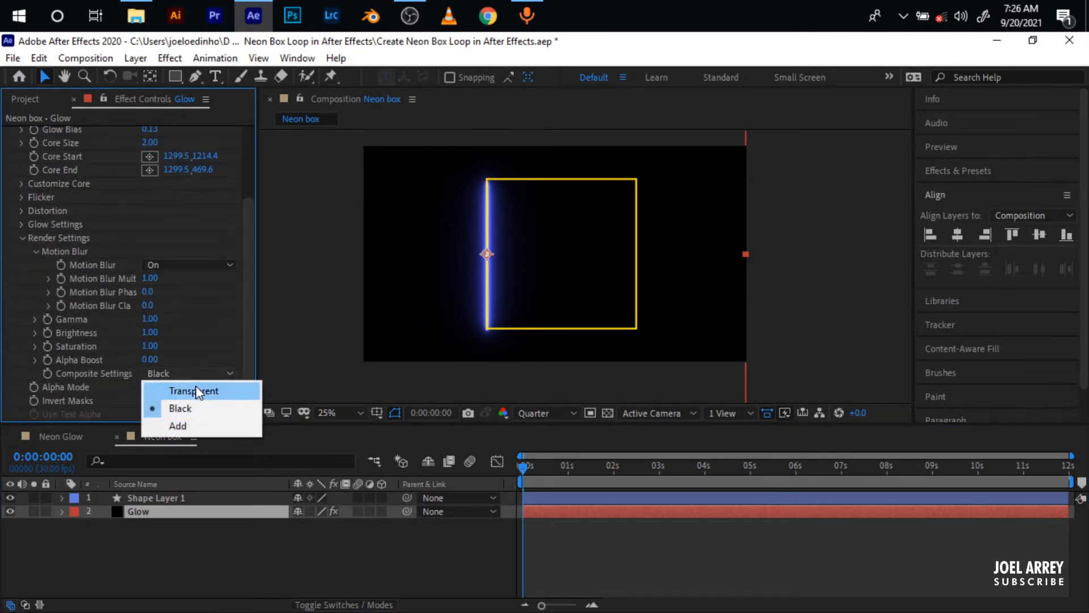
left_click(190, 392)
Duplicate the Glow layer and move the copy onto the square's right side.
left_click(553, 535)
key("ctrl+d")
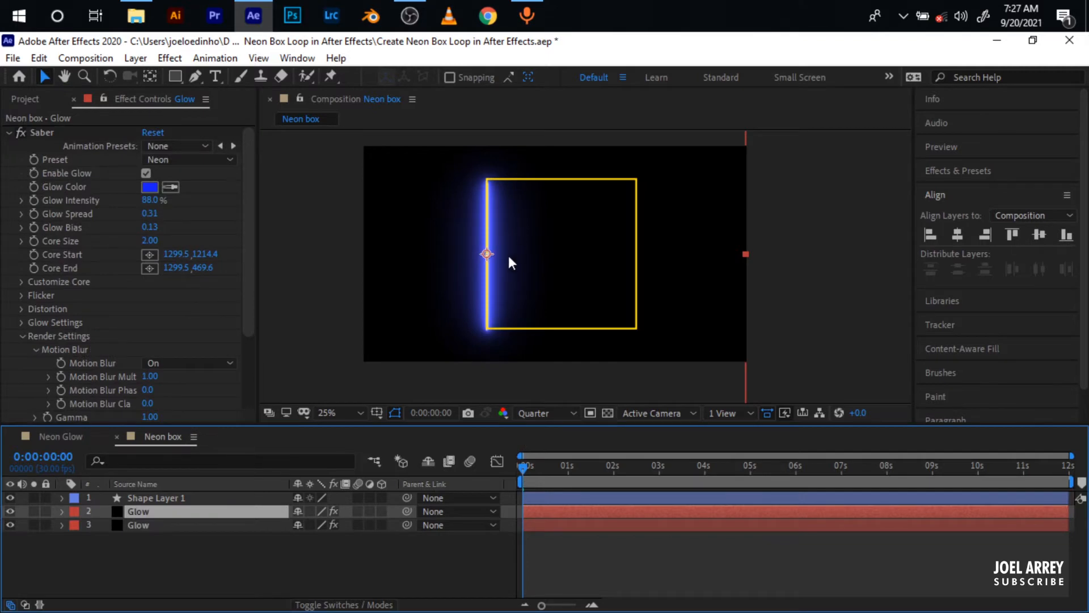
left_click_drag(486, 255, 636, 257)
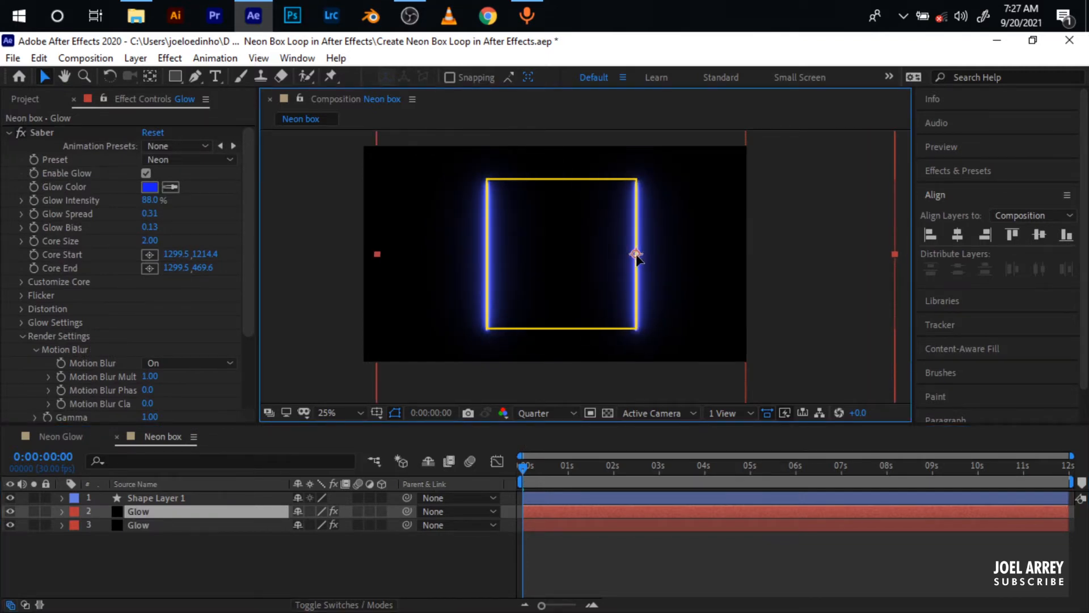
Duplicate the right-hand beam, rotate the copy 90° and place it along the square's top edge.
key("ctrl+d")
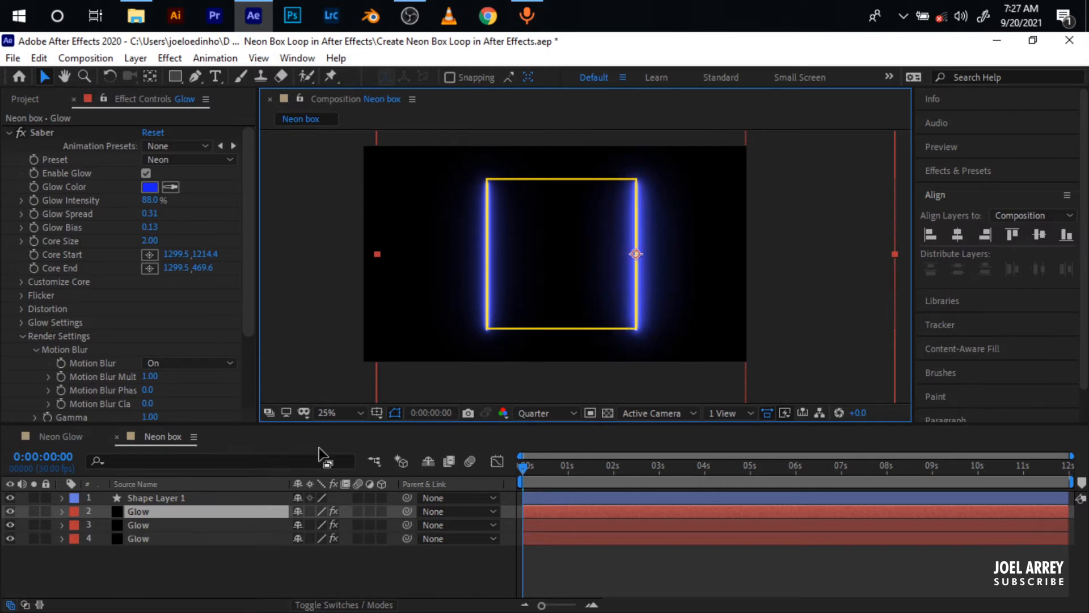
key("r")
left_click(314, 524)
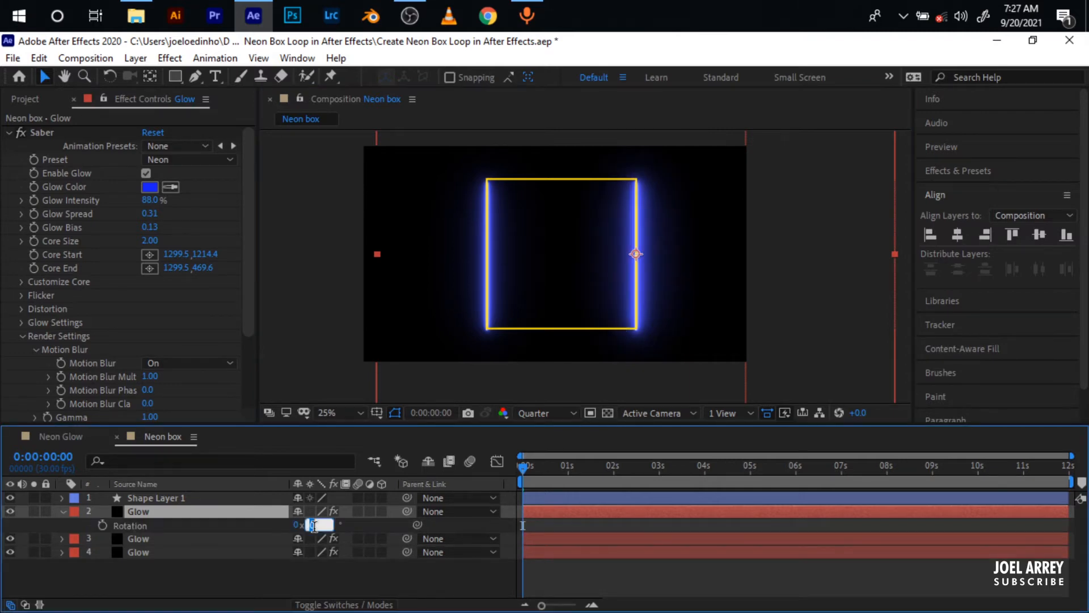
type("90")
key("Return")
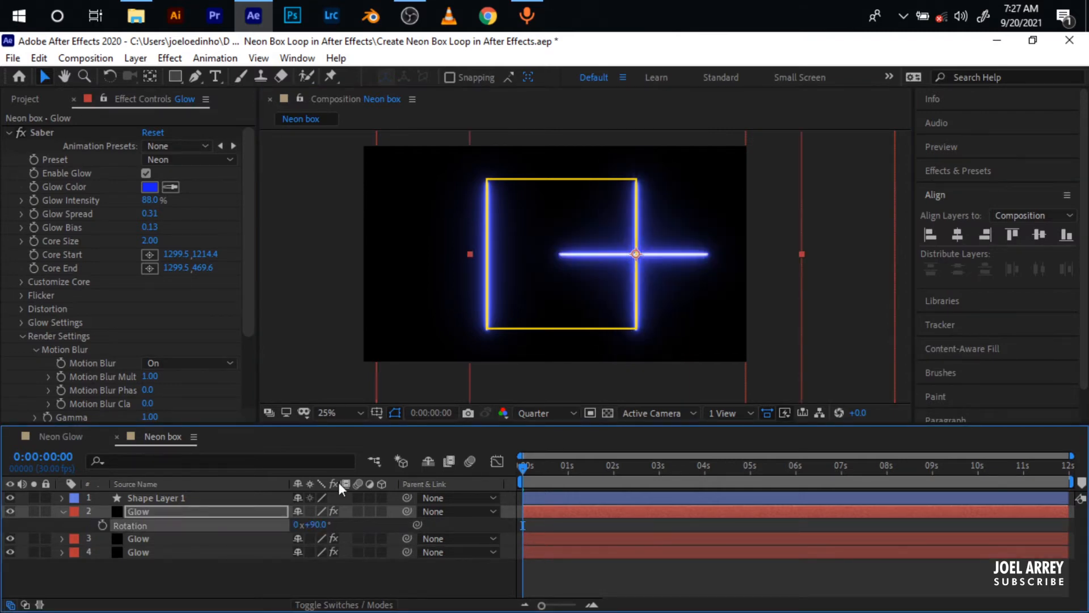
left_click_drag(636, 251, 564, 179)
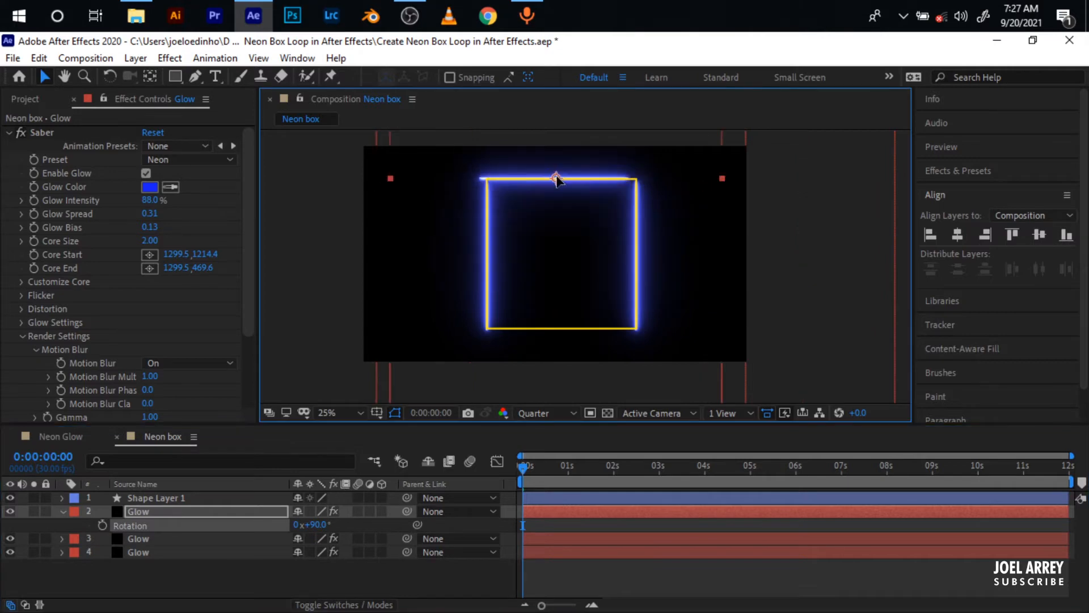
Change the glow colour of the beam on the square's top edge to pinkish red.
left_click(187, 159)
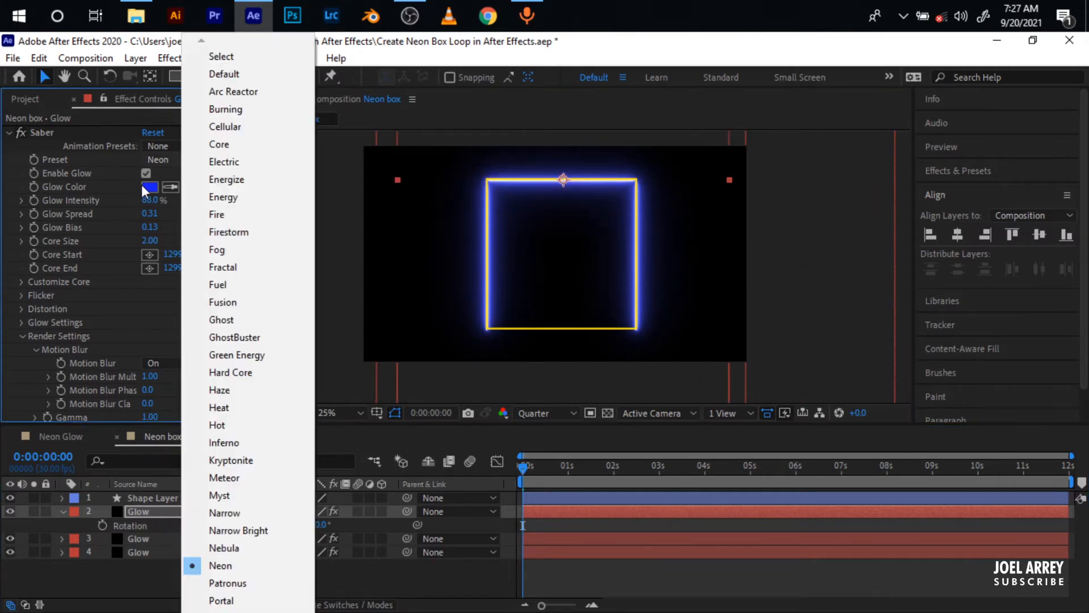
left_click(149, 187)
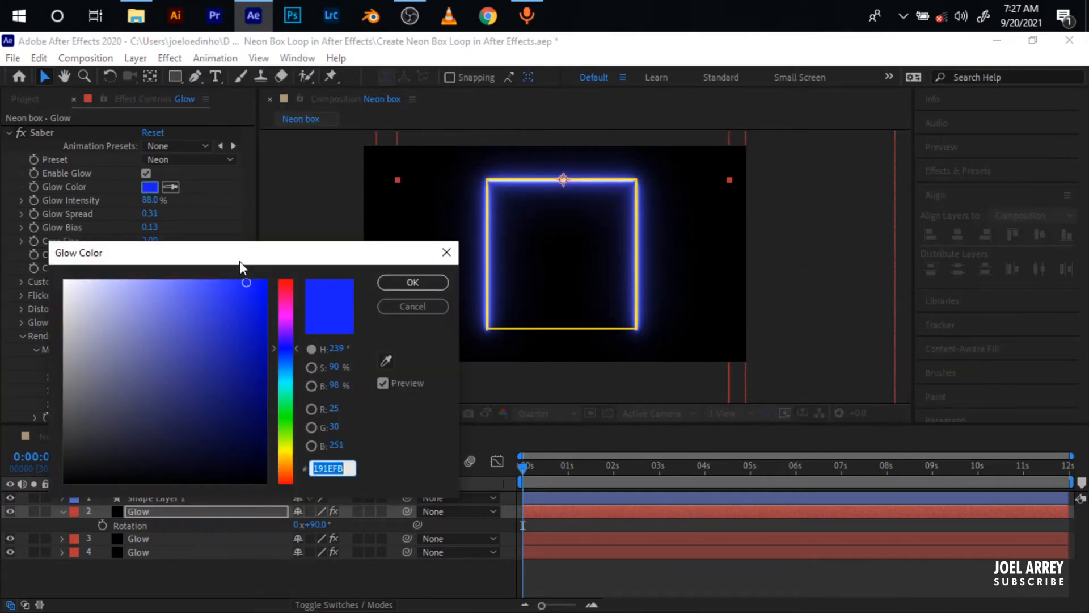
left_click(289, 297)
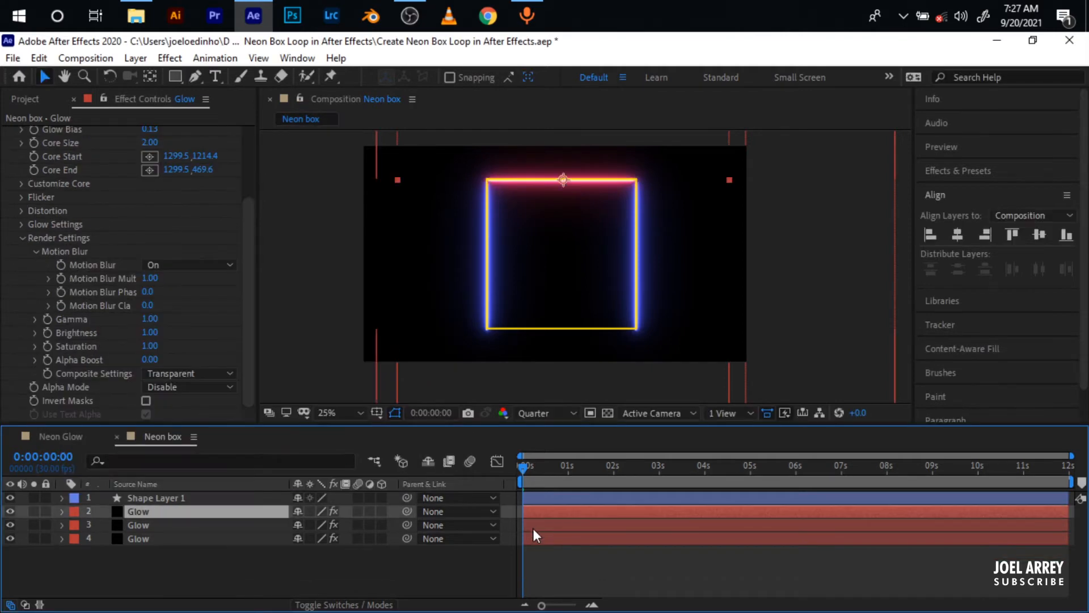
Duplicate the red beam onto the square's bottom edge and delete the yellow guide square, Shape Layer 1.
key("ctrl+d")
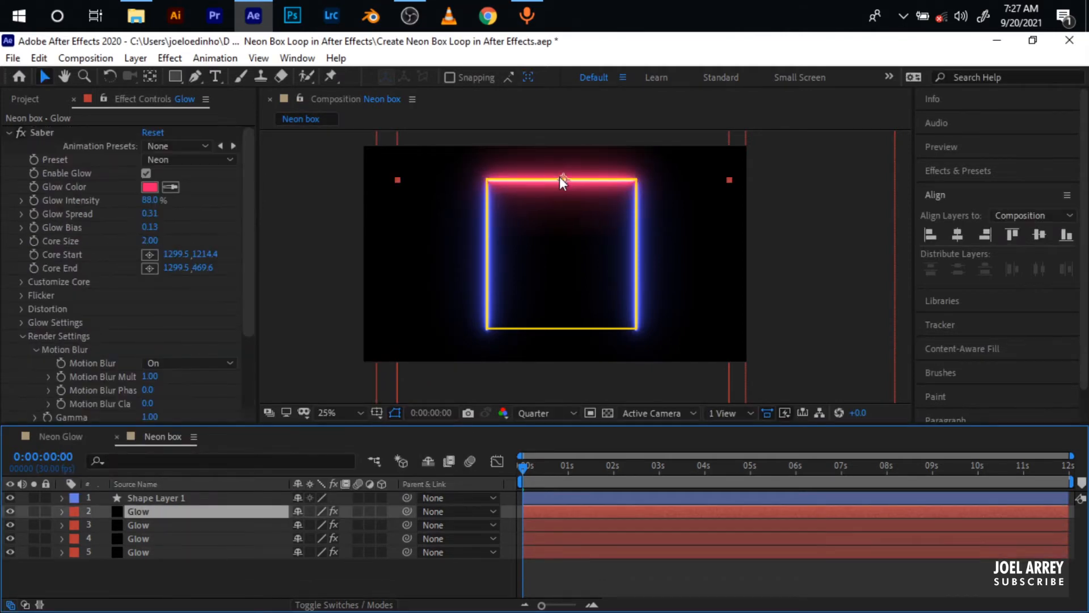
left_click_drag(560, 176, 545, 332)
left_click(550, 499)
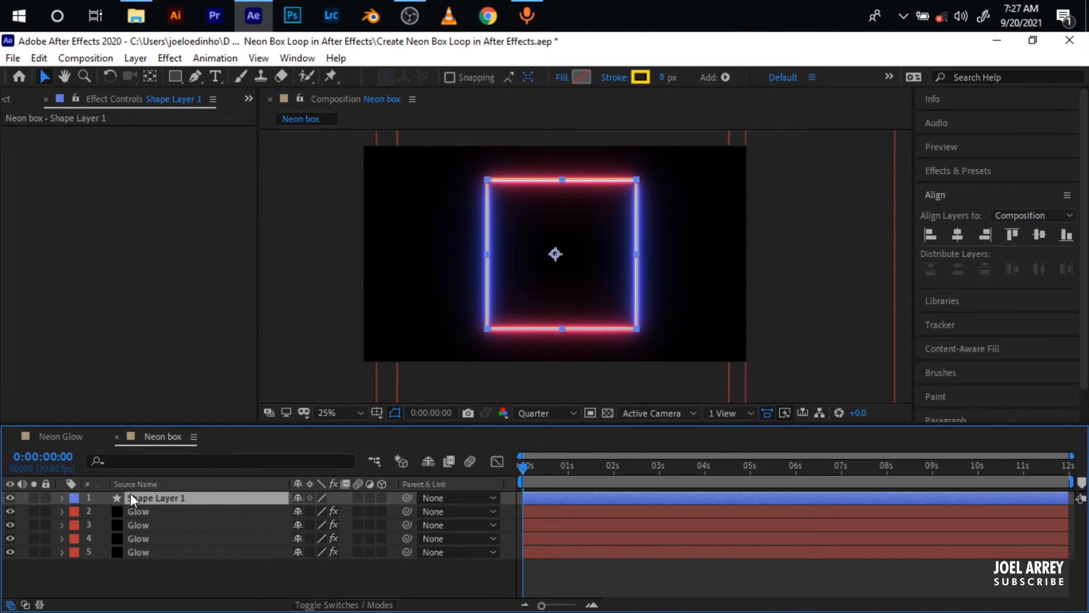
key("Delete")
Add a two-node camera named Camera 1 to the Neon box composition with the default settings.
right_click(285, 566)
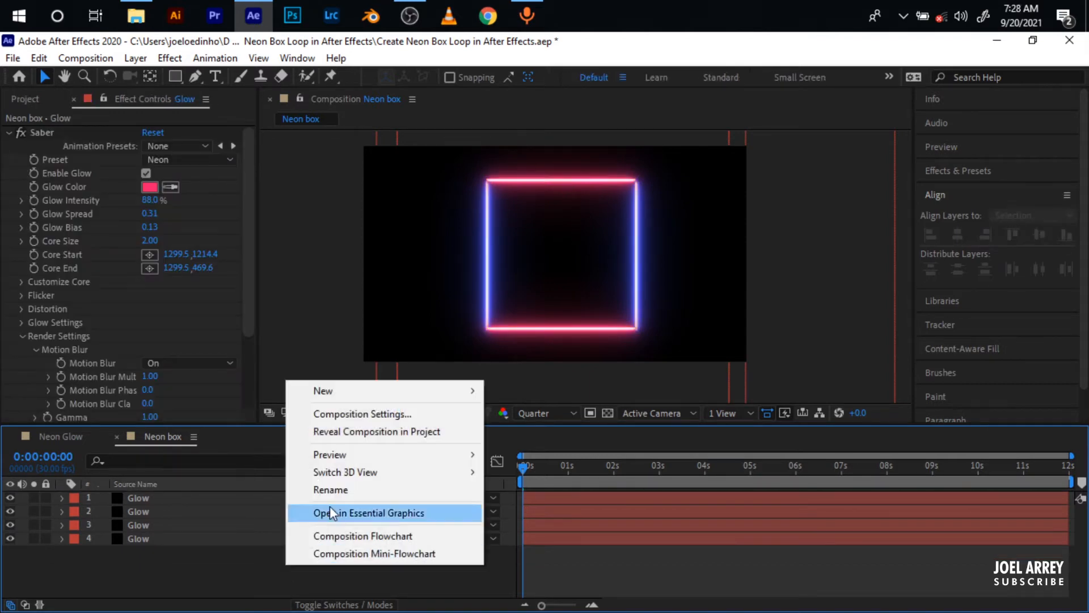
mouse_move(372, 395)
left_click(511, 463)
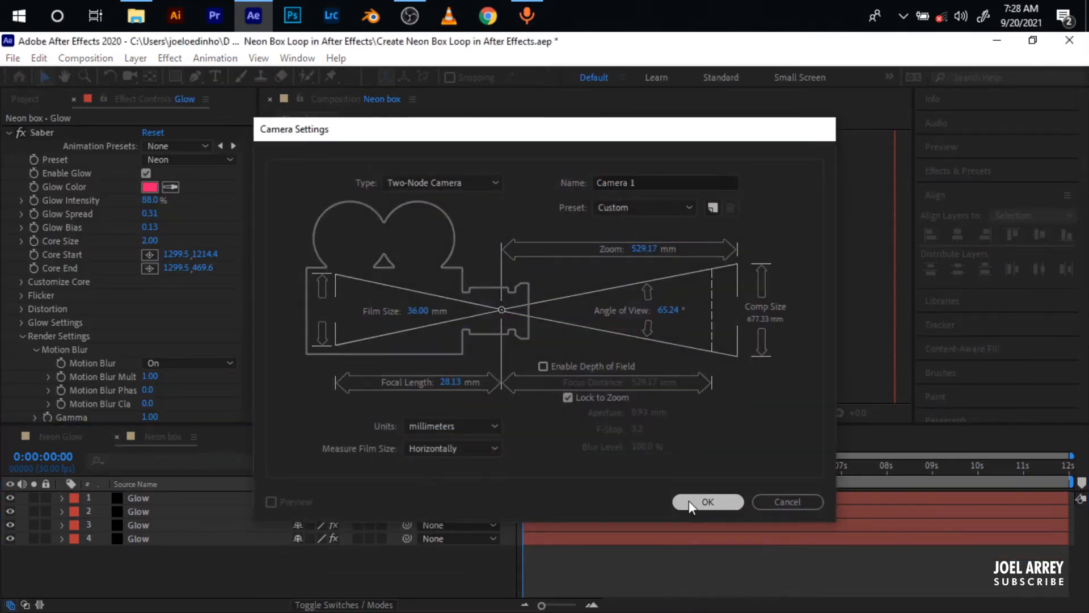
left_click(702, 503)
Turn on Camera 1's depth of field, set its aperture to 250 pixels and change its blur level.
left_click(75, 526)
scroll(139, 543, "down", 2)
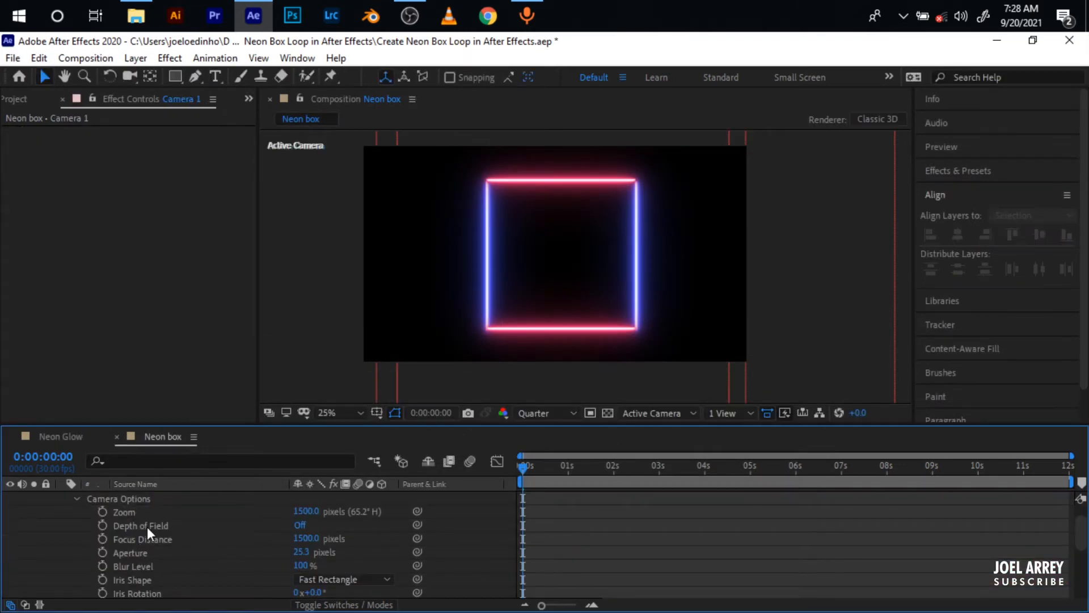
left_click(300, 525)
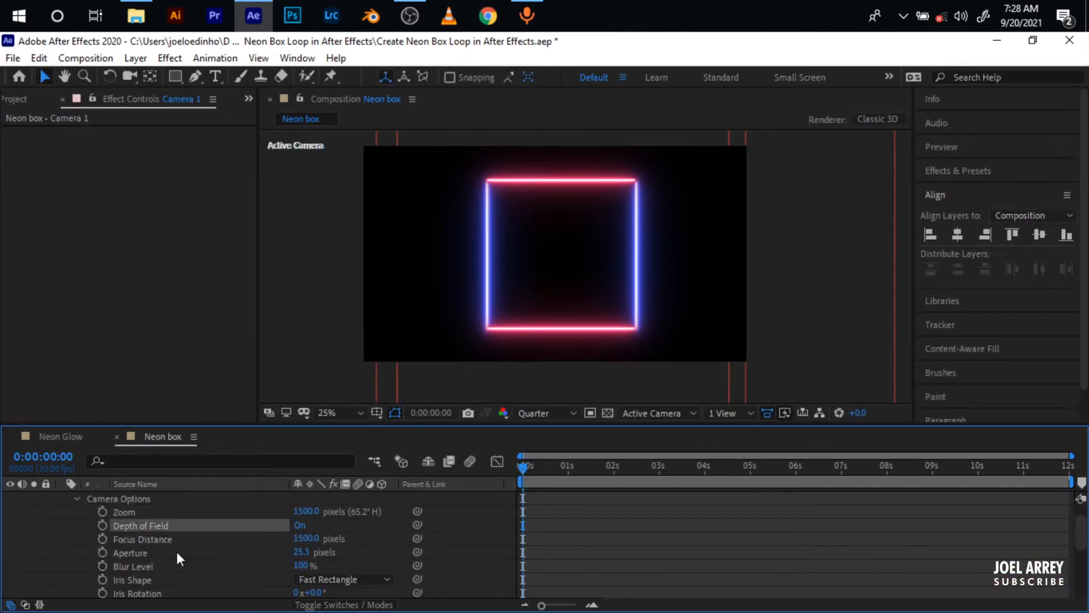
left_click(306, 552)
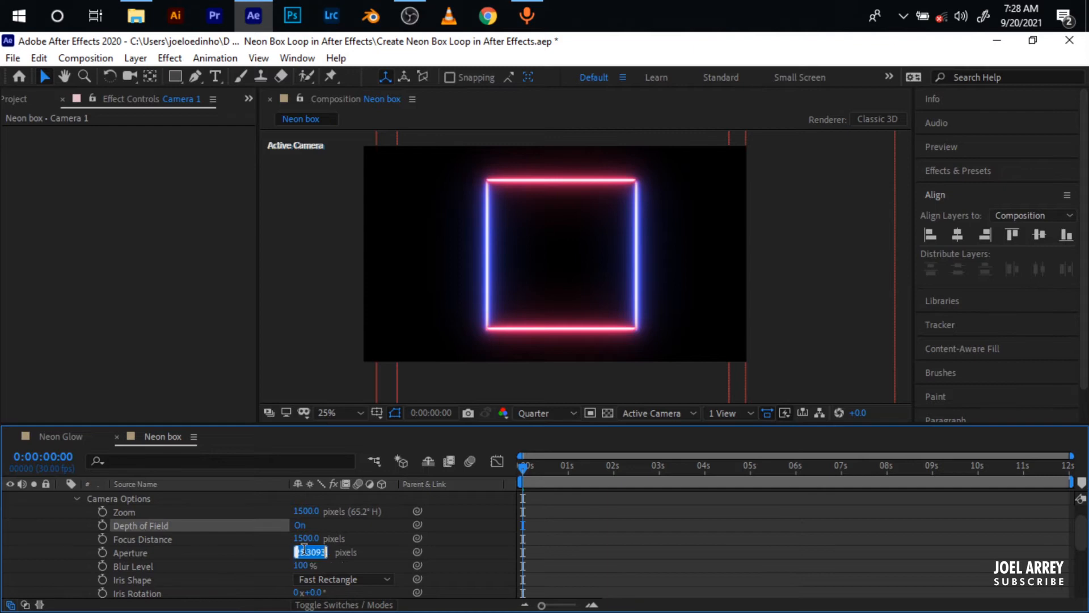
type("250")
key("Return")
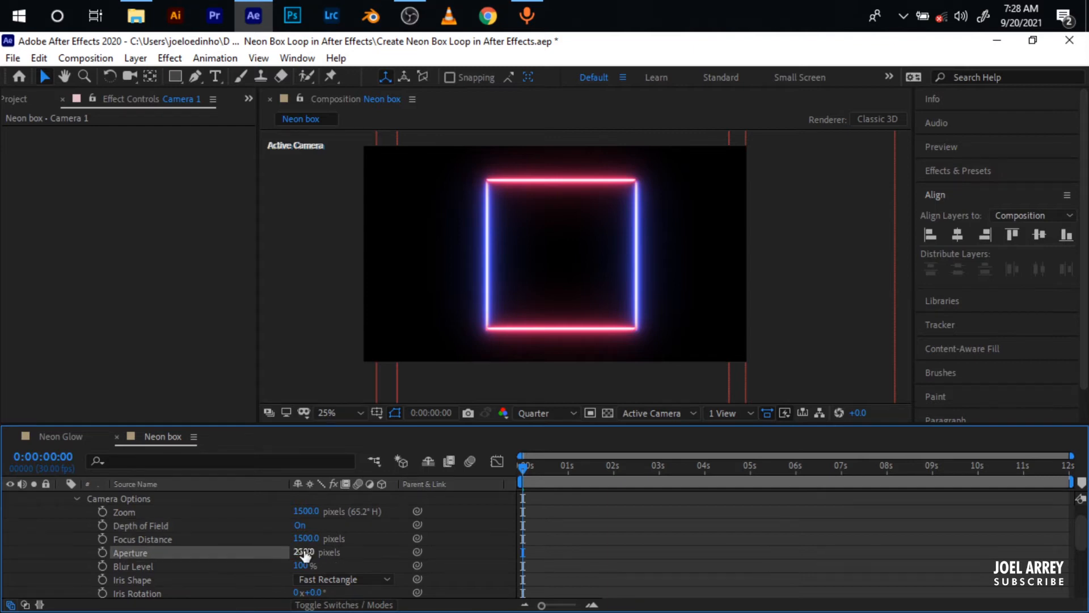
left_click(303, 563)
type("5")
Add a null object and set a 100% Scale keyframe on it at the start of the composition.
right_click(163, 571)
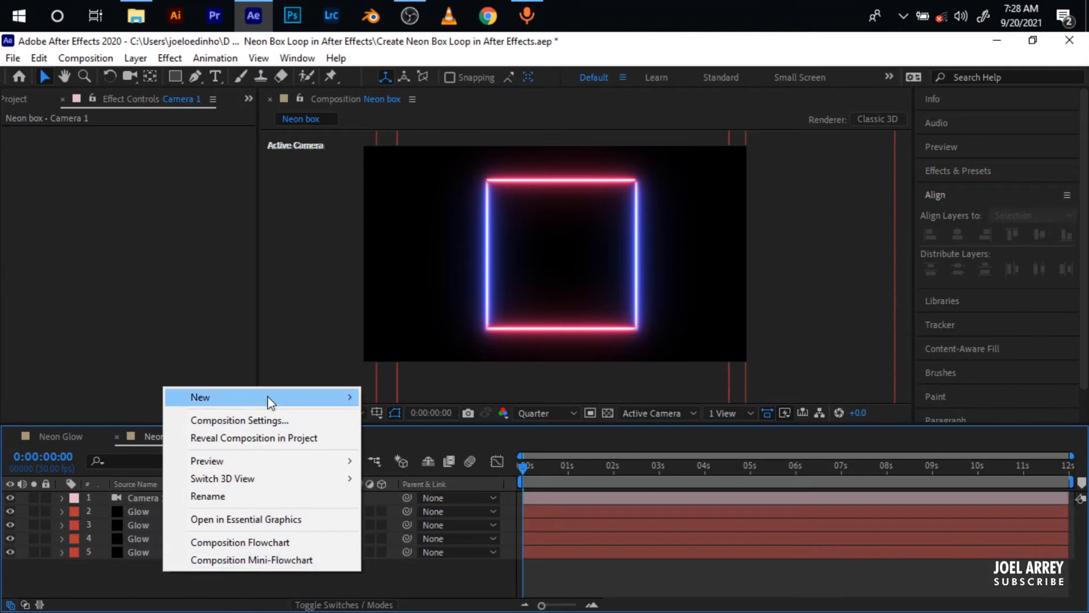
mouse_move(270, 399)
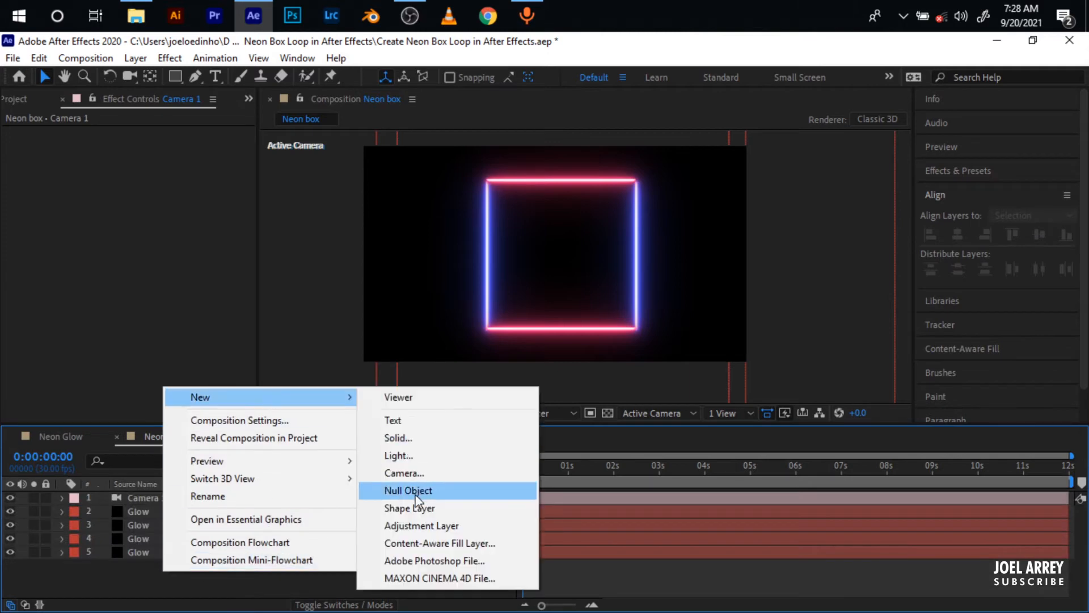
left_click(414, 495)
key("s")
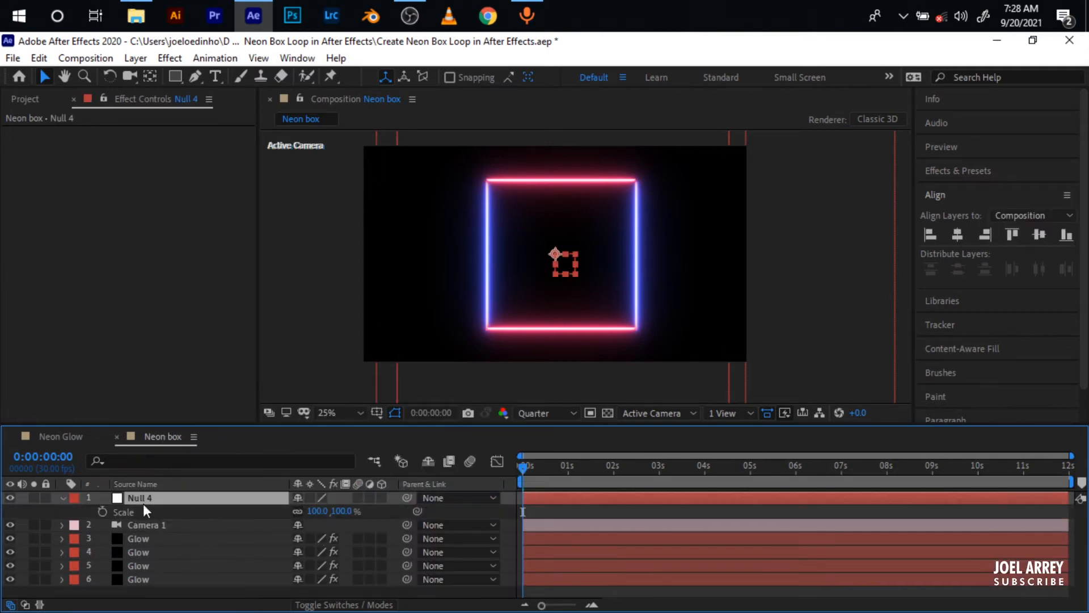
left_click(102, 512)
Shorten the Neon box composition's duration to 0:00:05:10.
key("End")
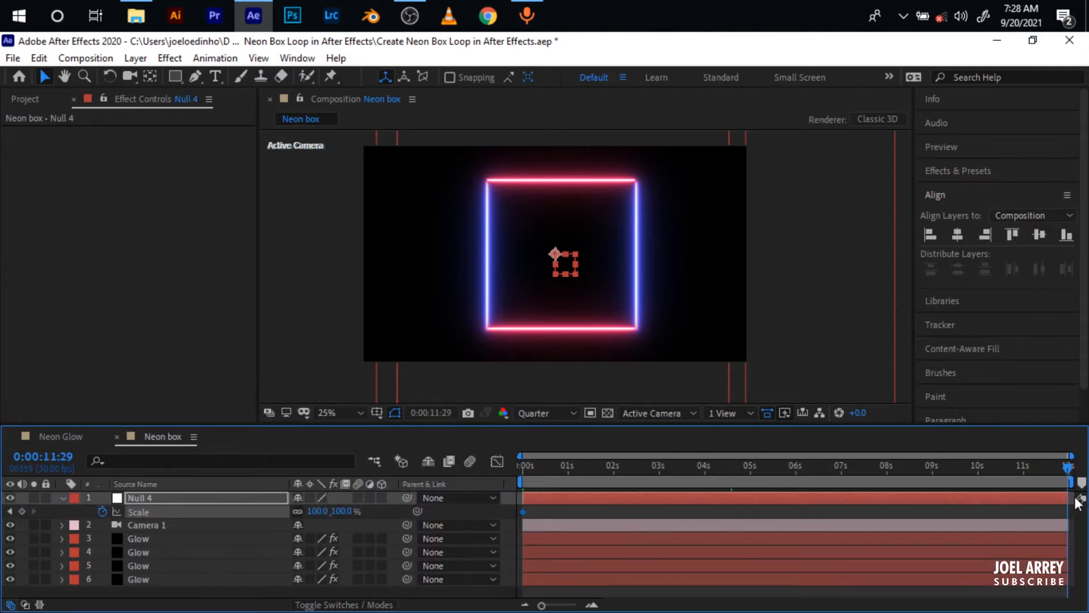
left_click_drag(768, 474, 748, 475)
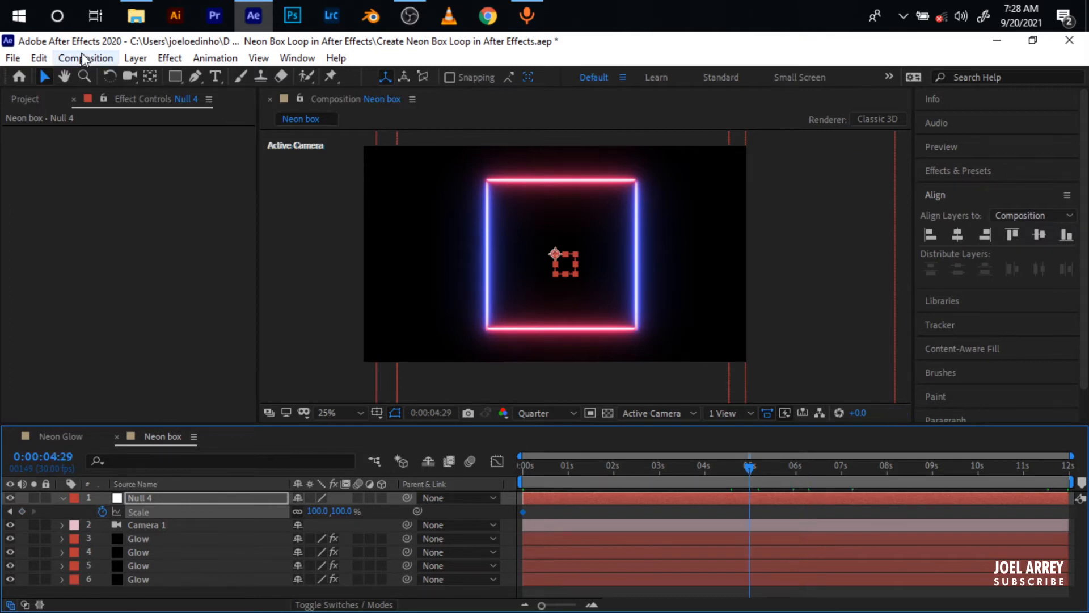
left_click(85, 58)
left_click(142, 98)
left_click(514, 413)
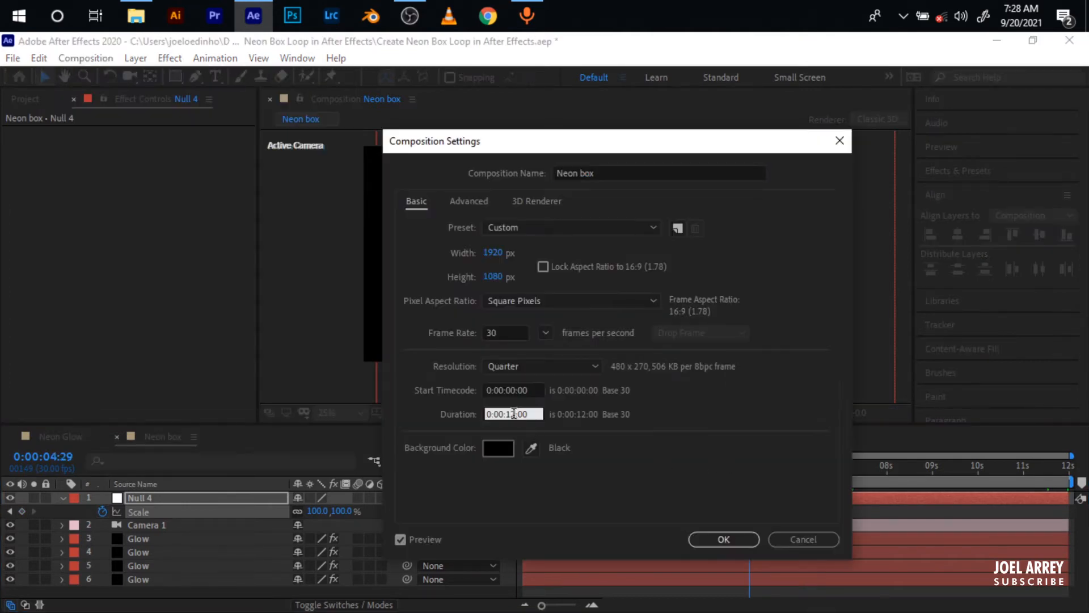
key("BackSpace")
key("BackSpace")
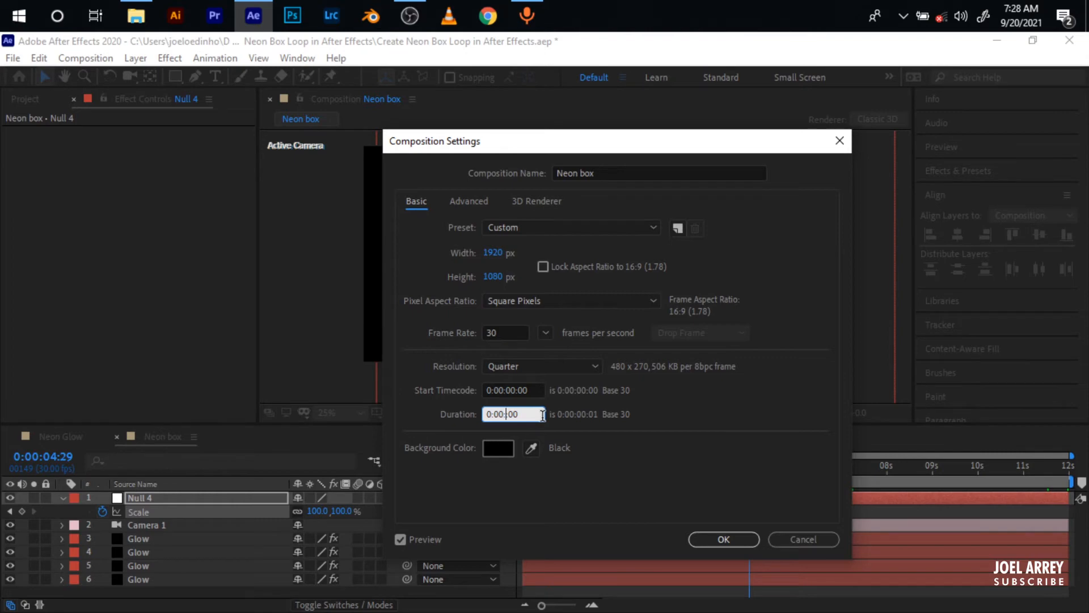
type("05")
key("Return")
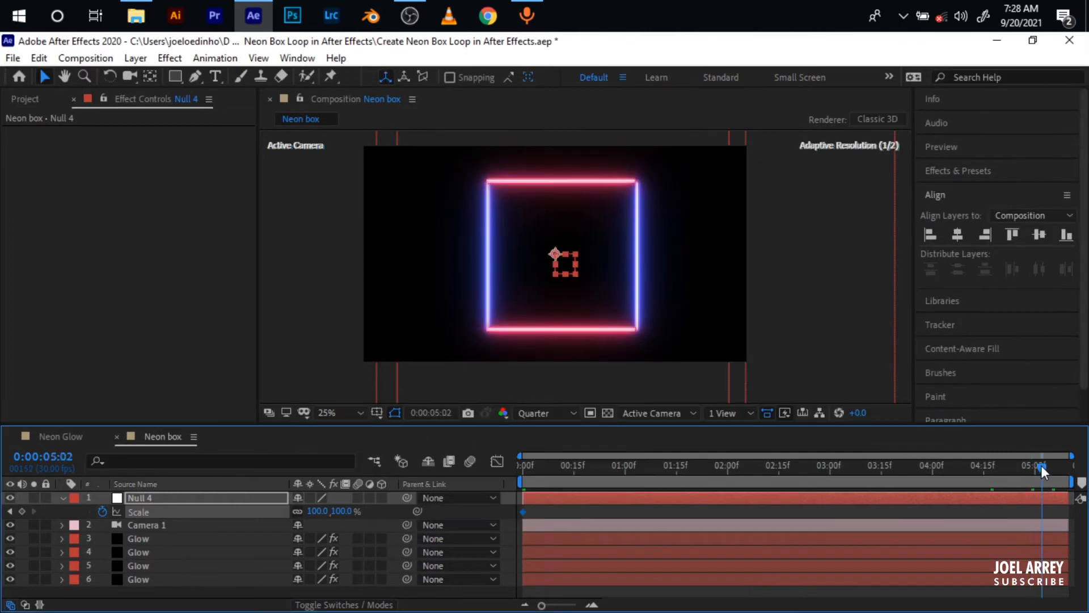
Parent Camera 1 to the null and keyframe the null's scale down to about 35% at 0:00:05:00.
key("Page_Down")
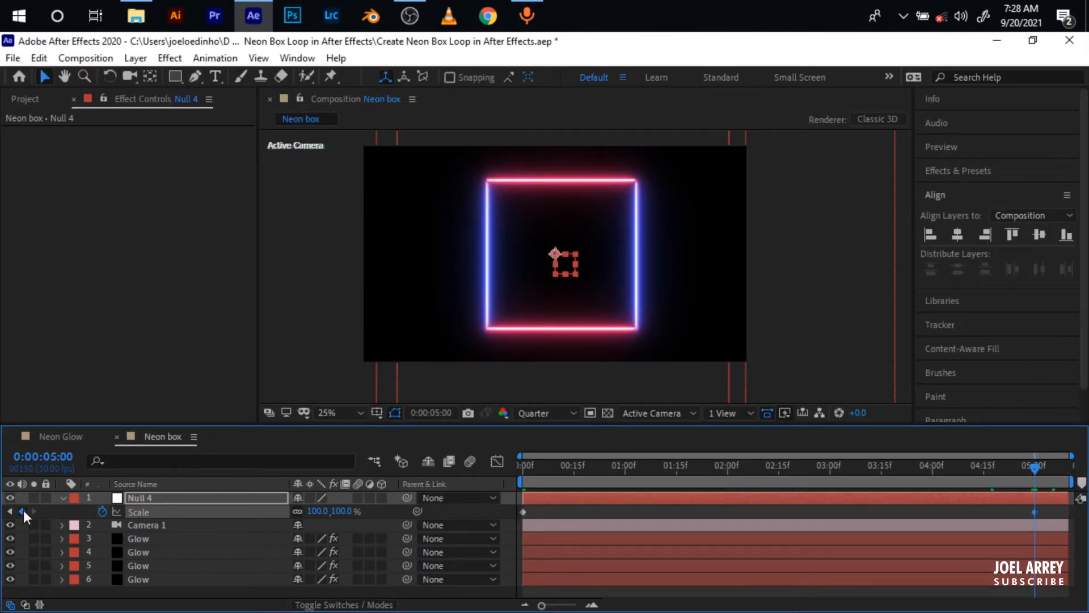
left_click_drag(407, 525, 155, 502)
left_click_drag(341, 517, 297, 516)
left_click(316, 511)
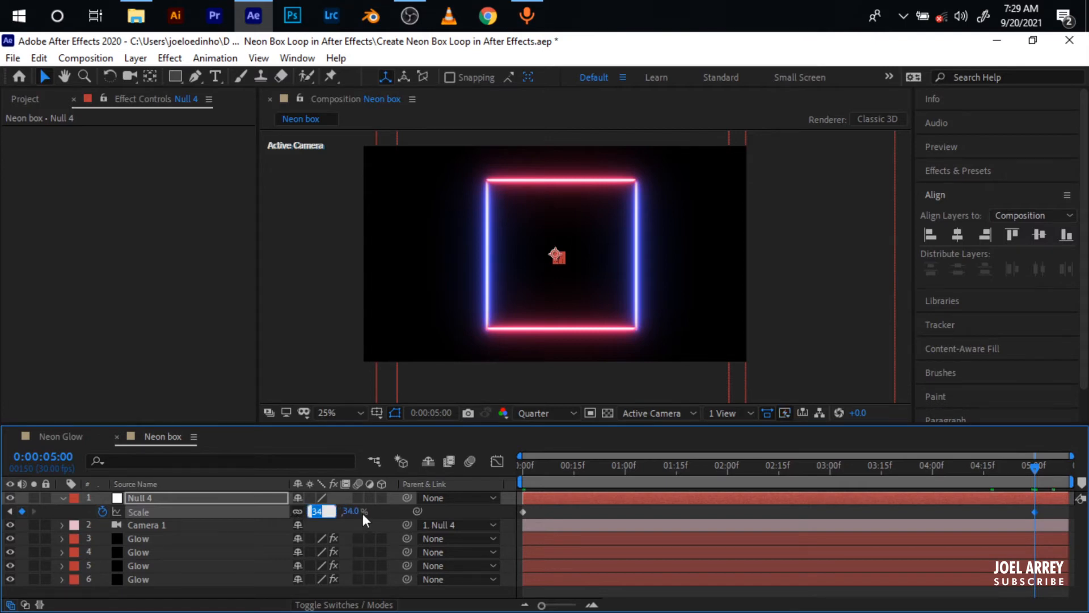
Make all four Glow layers 3D layers so they respond to the camera.
left_click(239, 538)
key("Home")
left_click(208, 581, "shift")
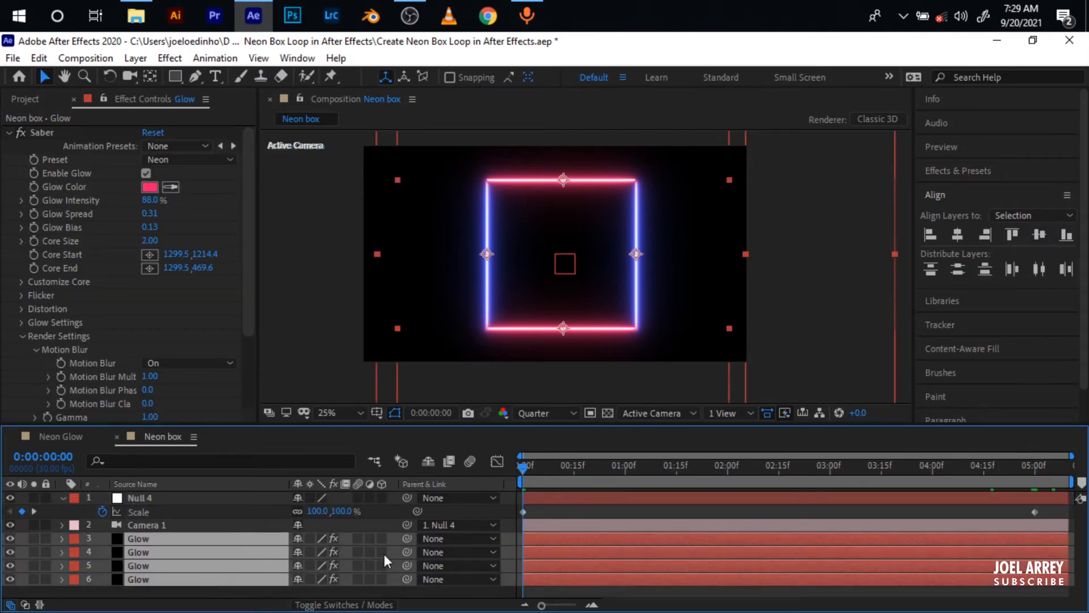
left_click(380, 538)
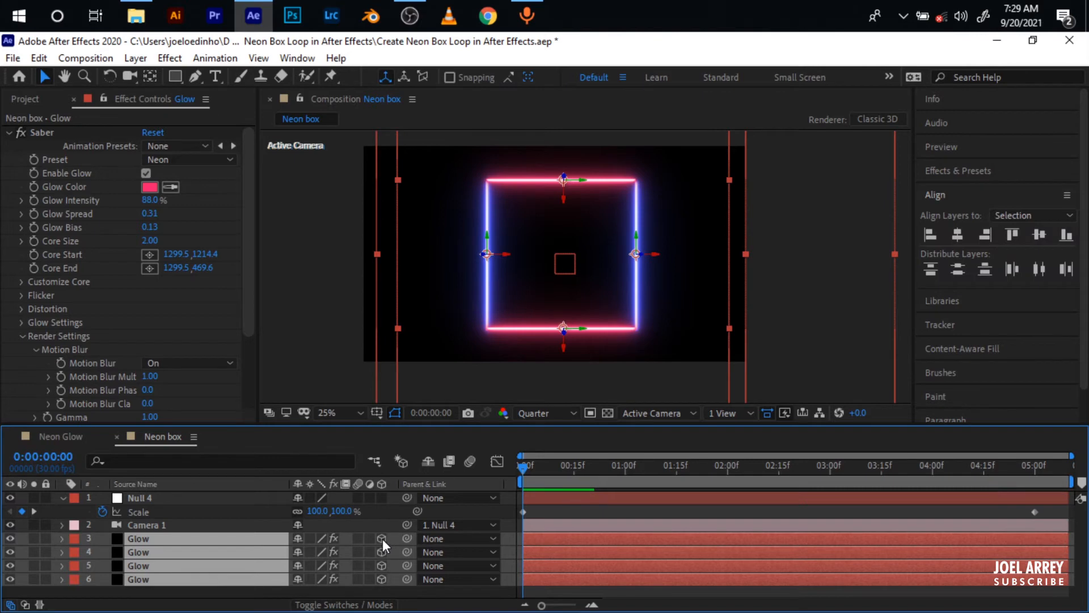
left_click(339, 605)
left_click(339, 606)
left_click(424, 590)
Apply Easy Ease to both Scale keyframes of the null and preview the animation.
left_click(485, 512)
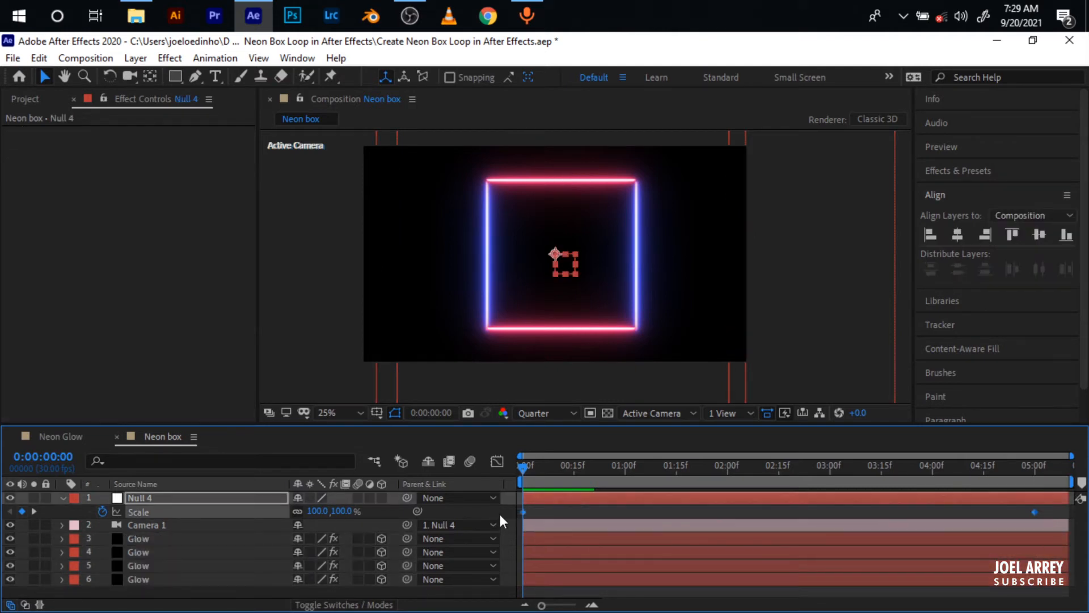
left_click(467, 590)
key("space")
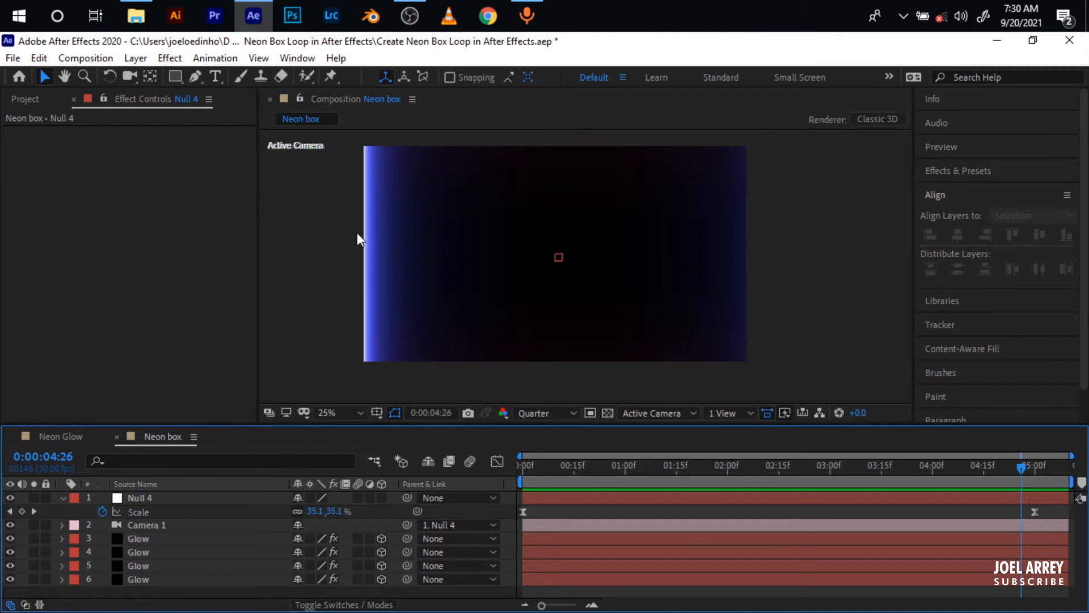
Move the four Glow layers together to centre the box horizontally in the frame at 0:00:04:26, and preview the motion.
left_click(560, 539)
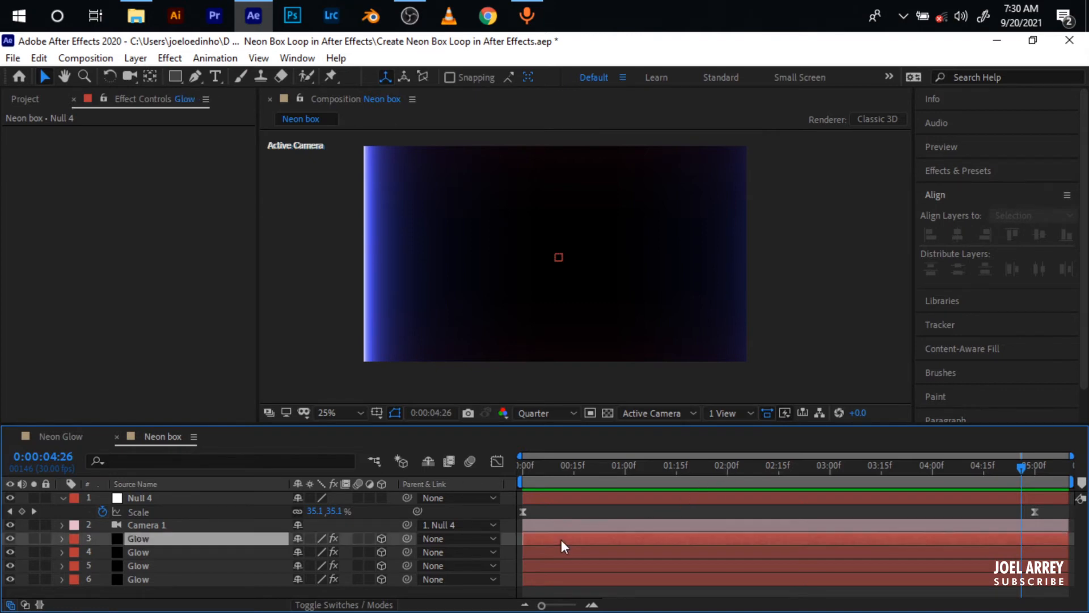
left_click(553, 580, "shift")
left_click_drag(556, 253, 543, 261)
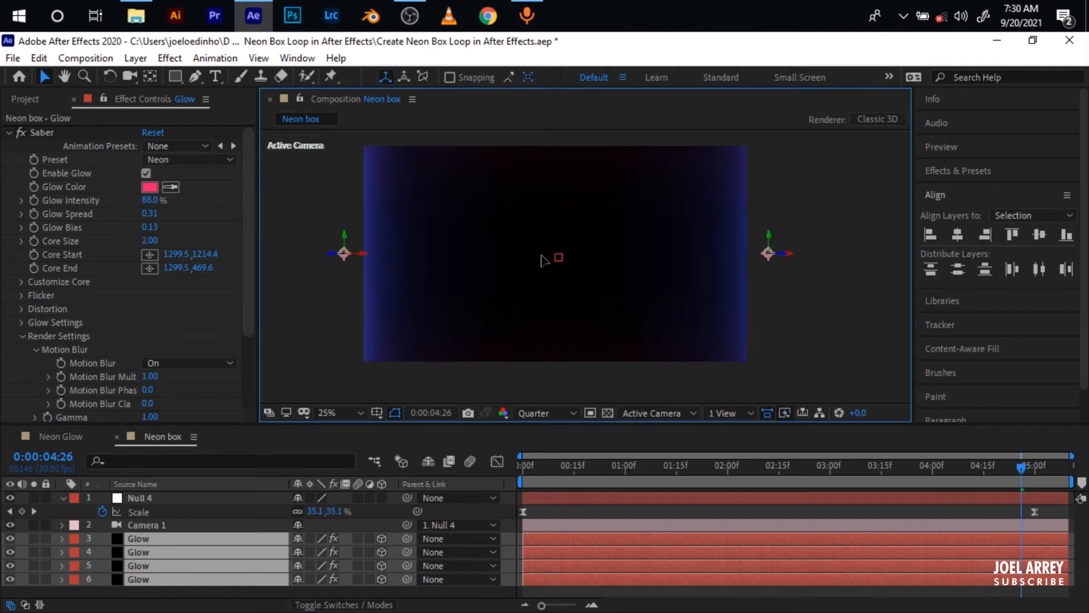
key("space")
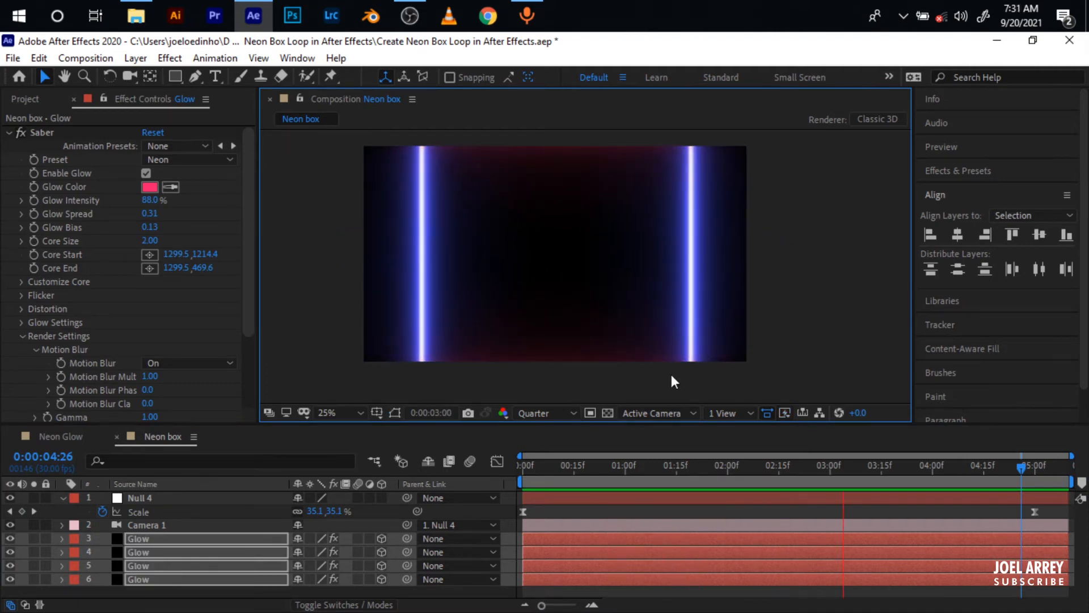
left_click(1024, 464)
left_click(363, 592)
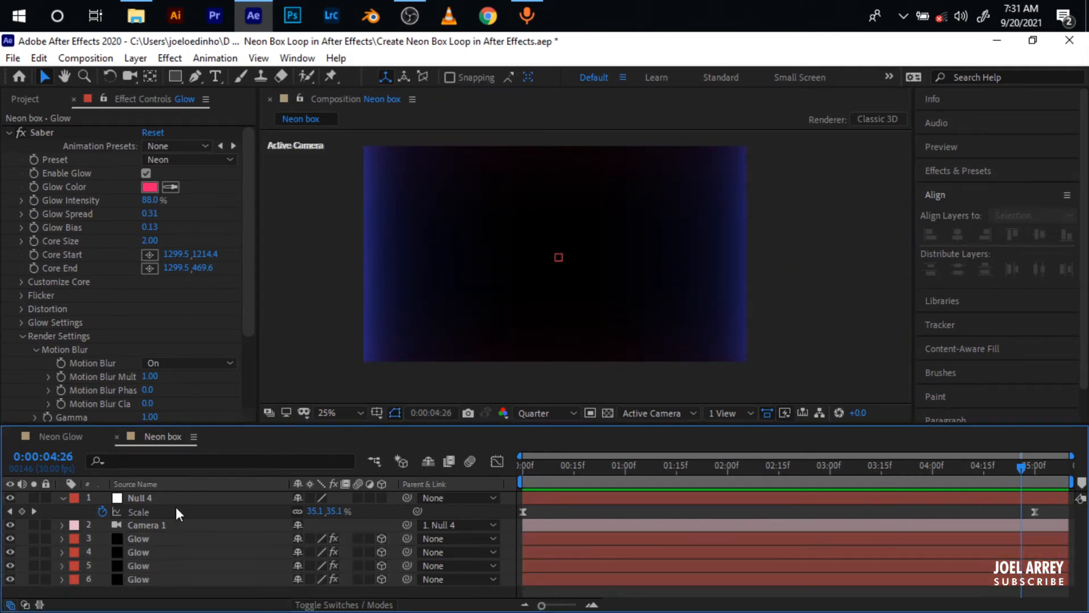
Pre-compose all layers into a new composition named Box and enable time remapping on the Box layer.
key("ctrl+a")
right_click(193, 513)
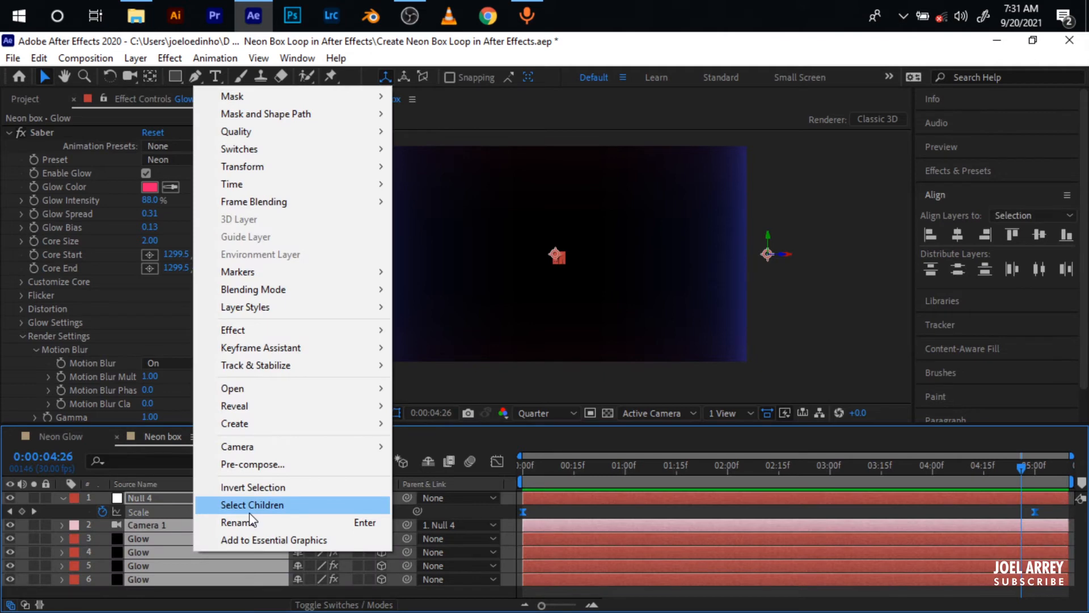
left_click(253, 464)
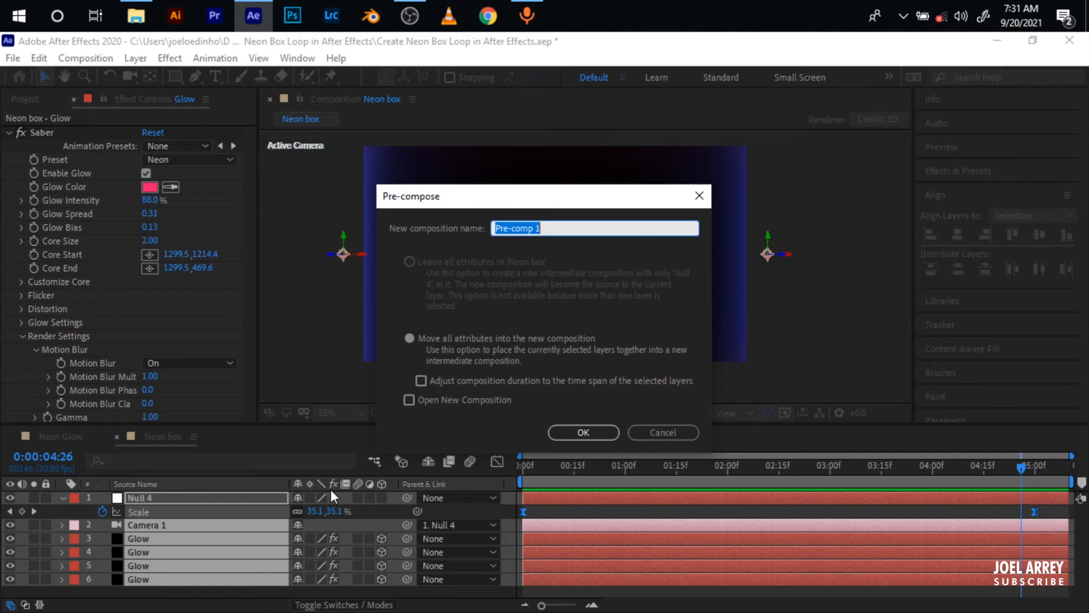
type("Box")
key("Return")
right_click(175, 498)
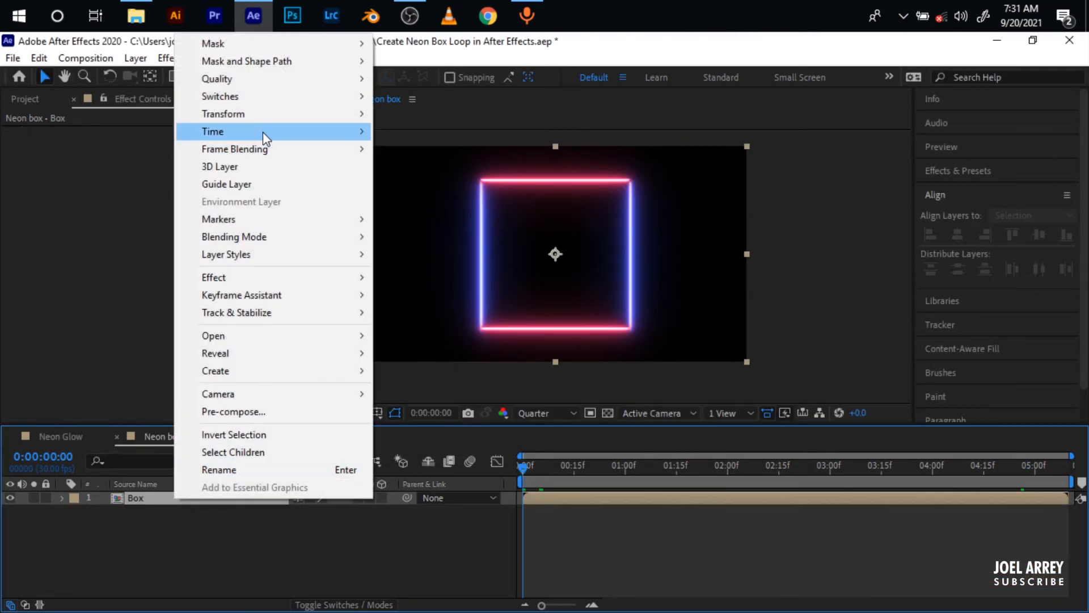
left_click(437, 128)
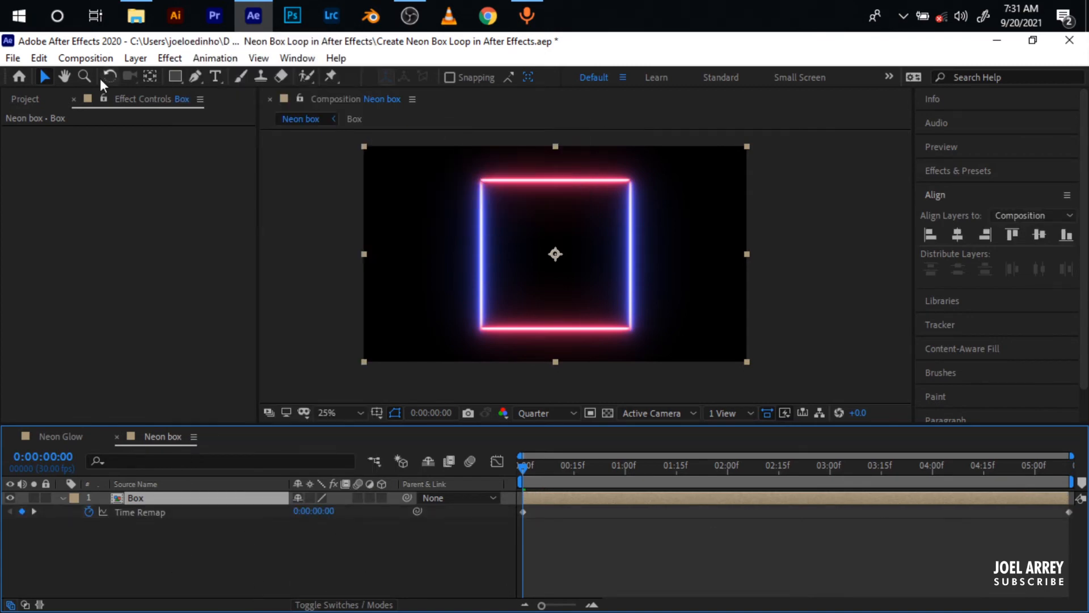
Set the Neon box composition's duration to 0:00:12:00 and extend the Box layer to its end.
left_click(94, 59)
left_click(134, 99)
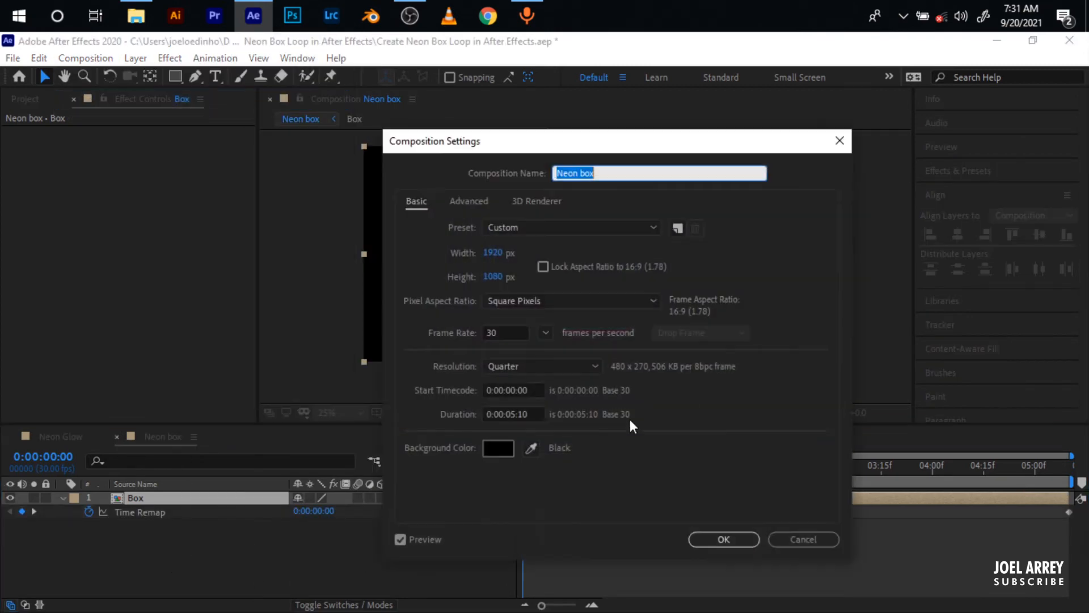
left_click(513, 414)
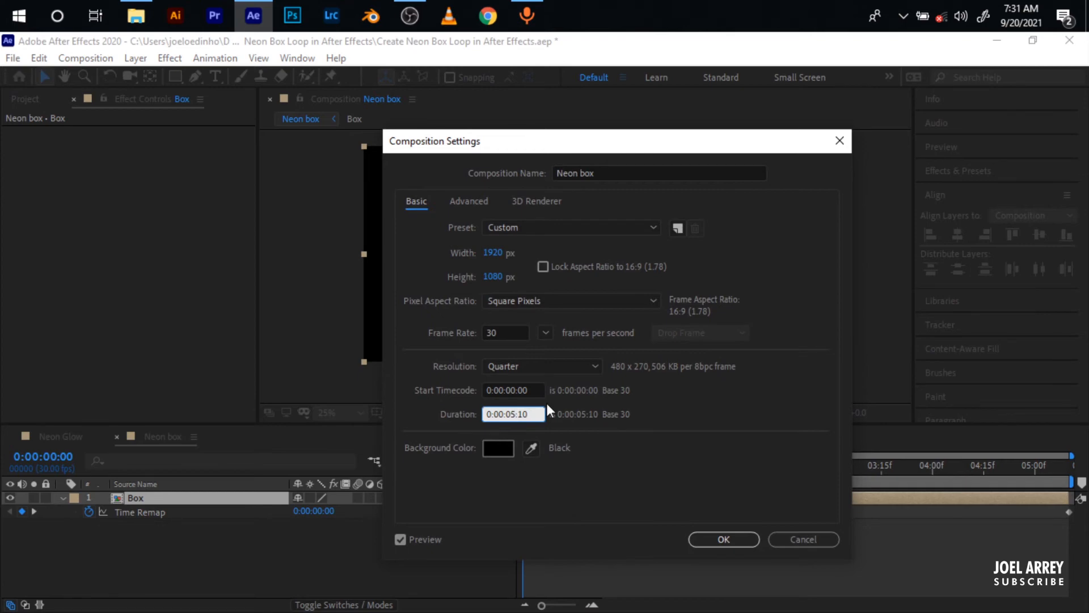
left_click(532, 413)
key("BackSpace")
key("BackSpace")
key("BackSpace")
key("BackSpace")
type("12:")
type("00")
key("Return")
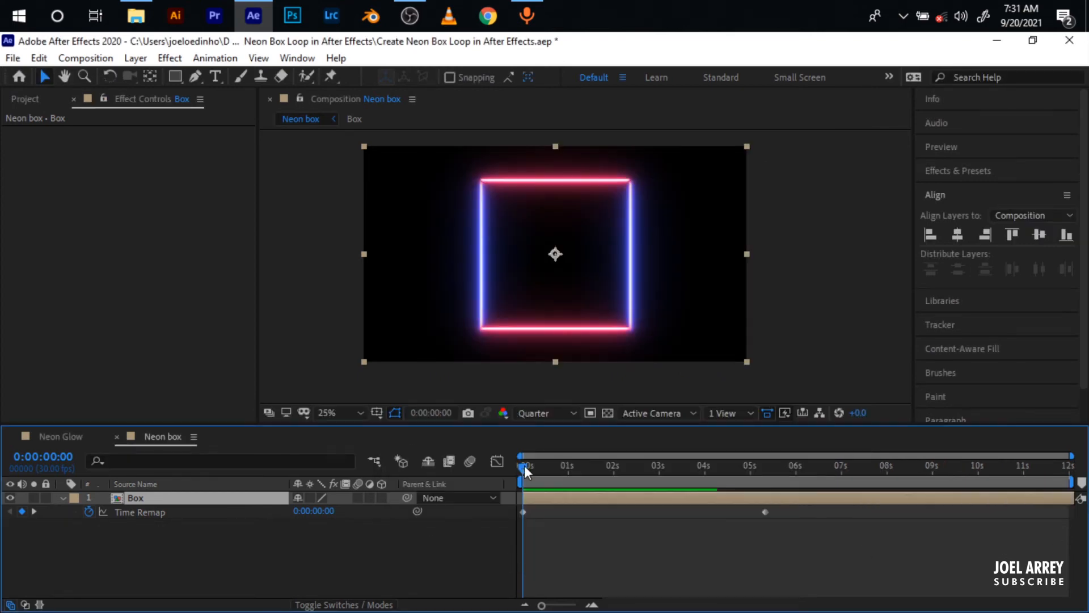
Preview the animation, and add a loopOut() expression to the Box layer's Time Remap property.
key("space")
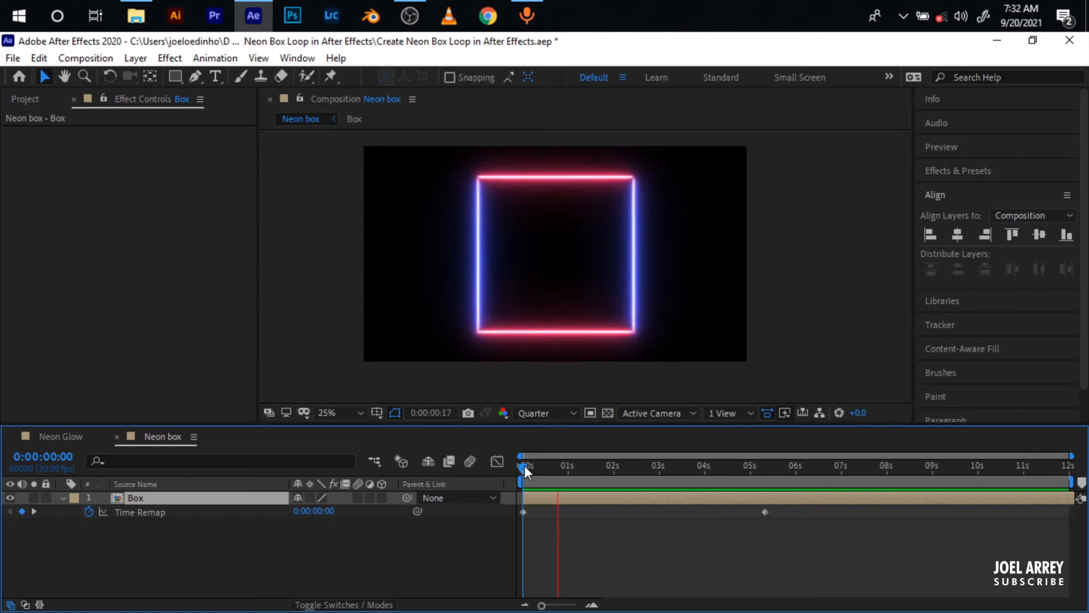
key("space")
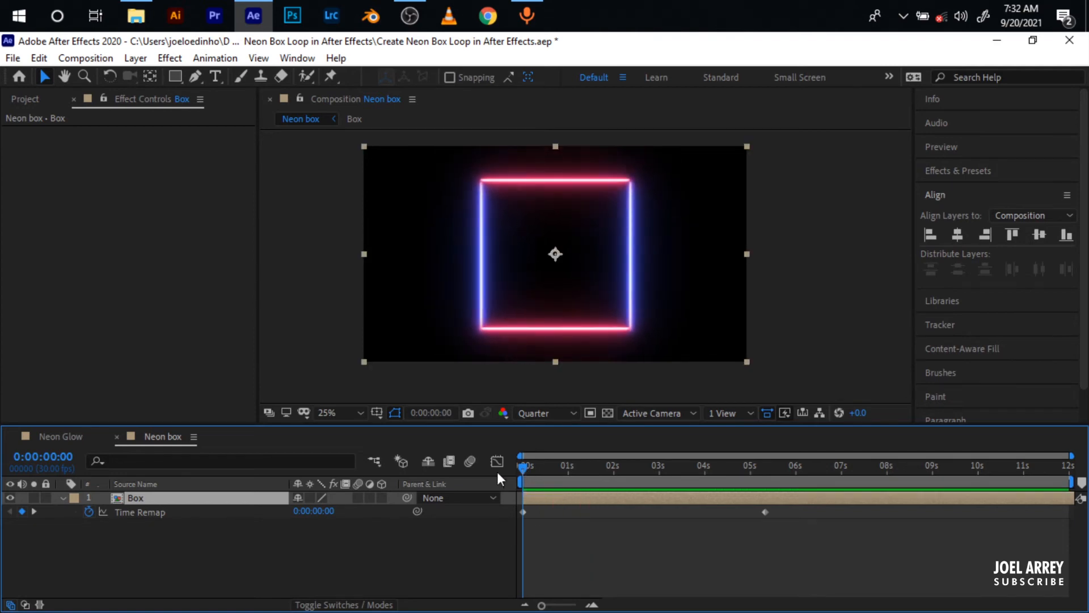
left_click(89, 512, "alt")
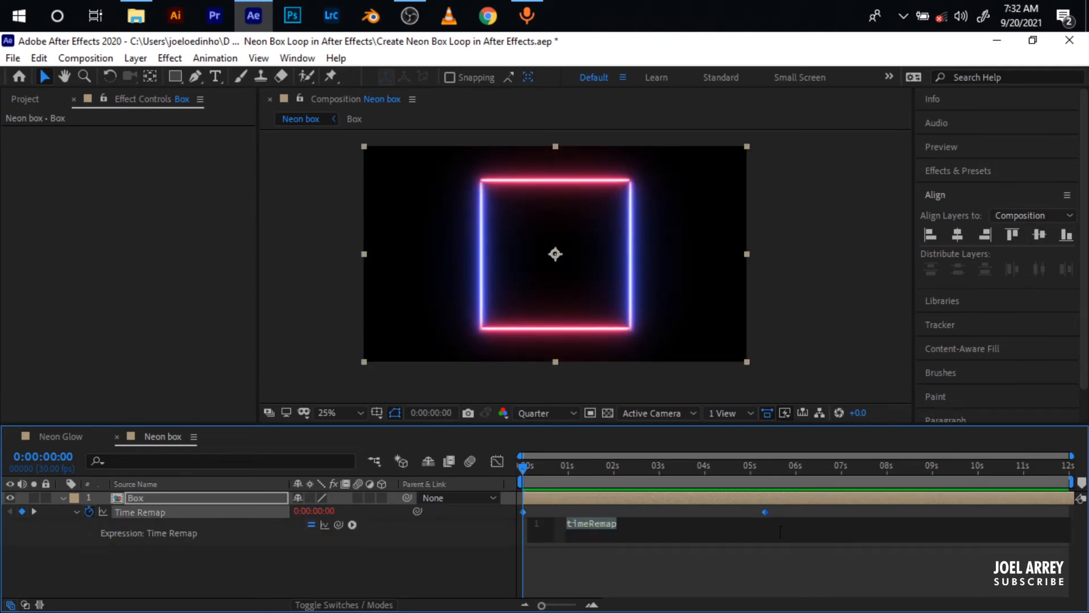
type("loopout")
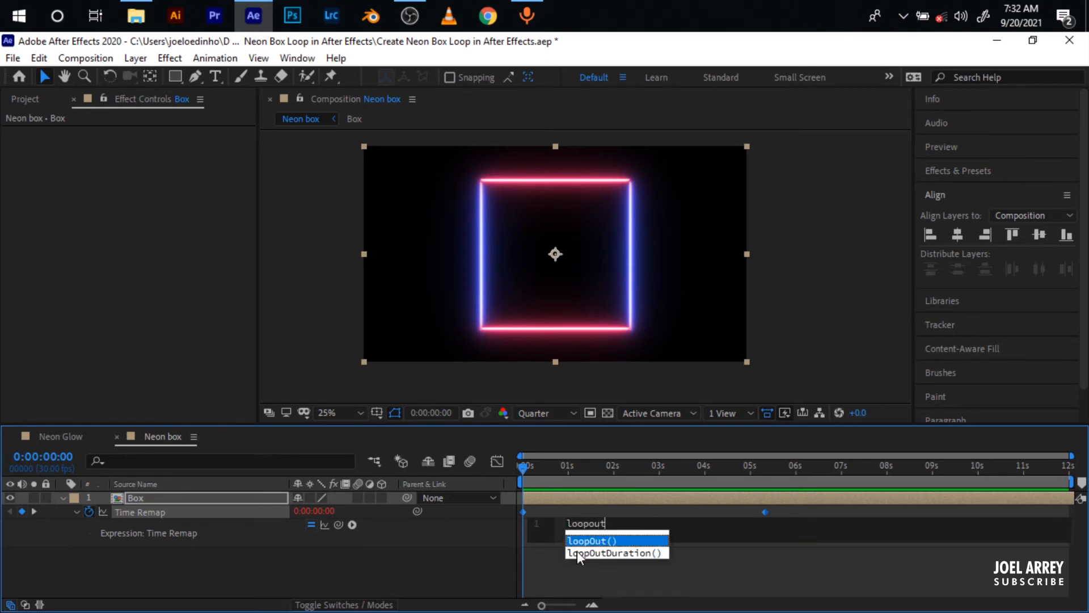
key("Return")
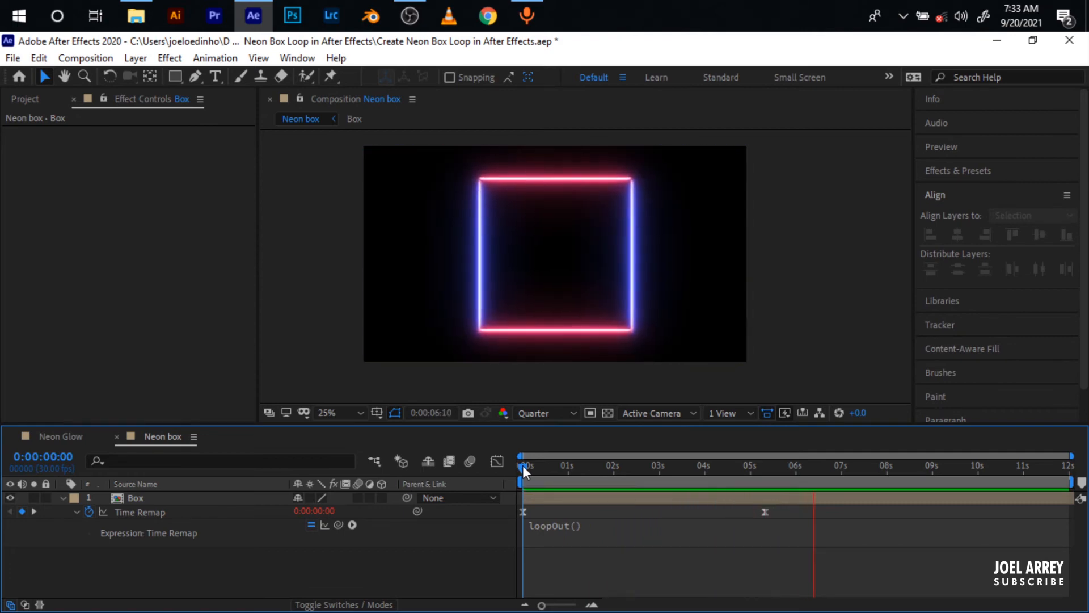
Duplicate the Box layer, shift the copy so its first Time Remap keyframe is at 0:00:01:00, and extend its in-point to the composition start.
left_click(540, 497)
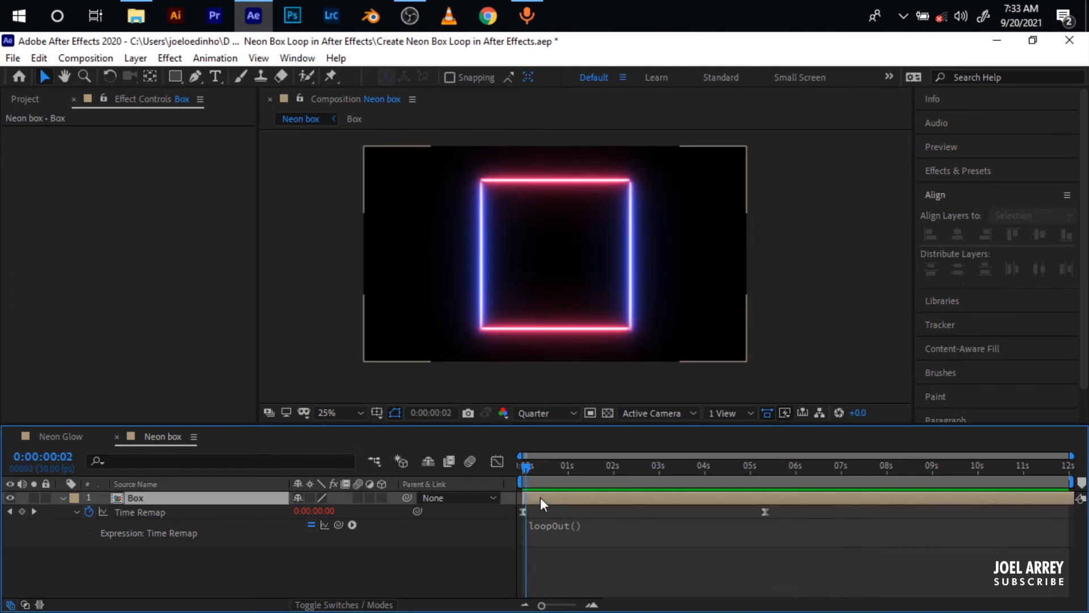
left_click_drag(527, 469, 517, 468)
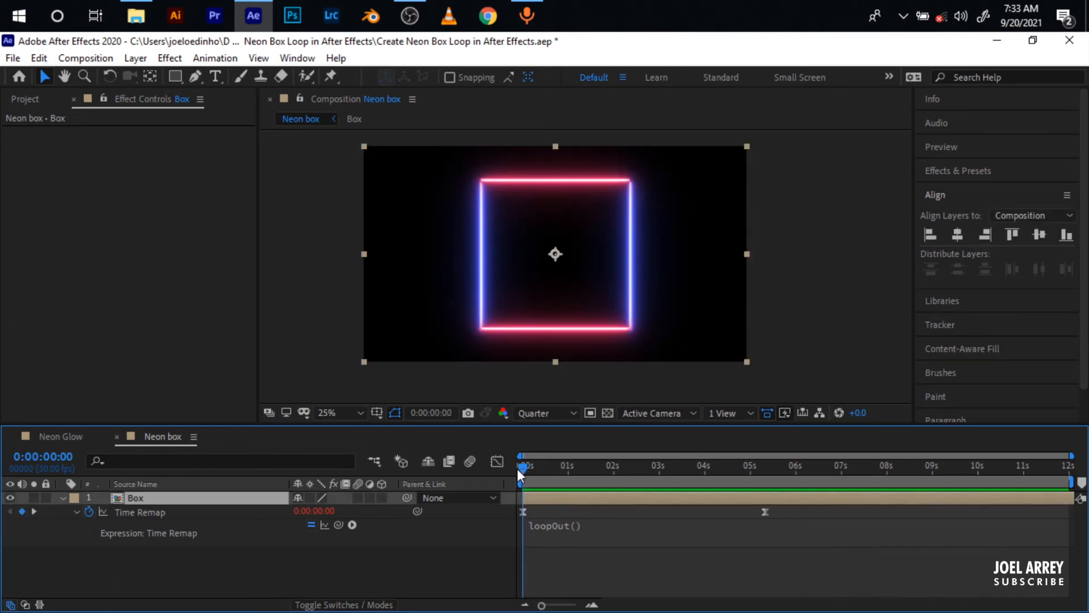
key("ctrl+d")
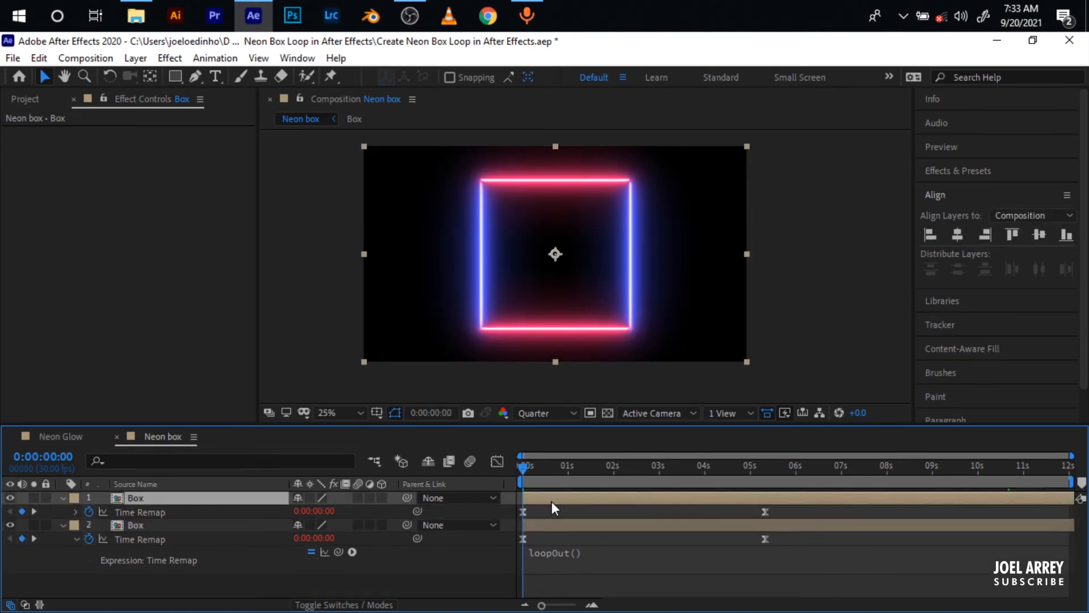
left_click_drag(524, 472, 482, 497)
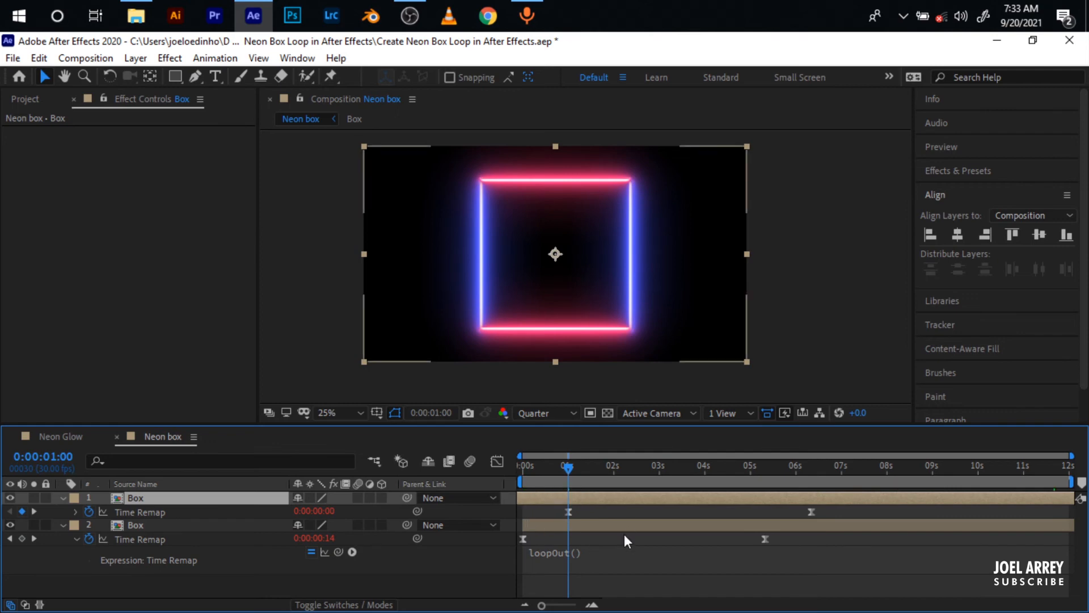
Duplicate the offset Box layer and shift the new copy so its first Time Remap keyframe is at 0:00:03:00, still covering the composition start.
key("ctrl+d")
left_click_drag(571, 465, 662, 475)
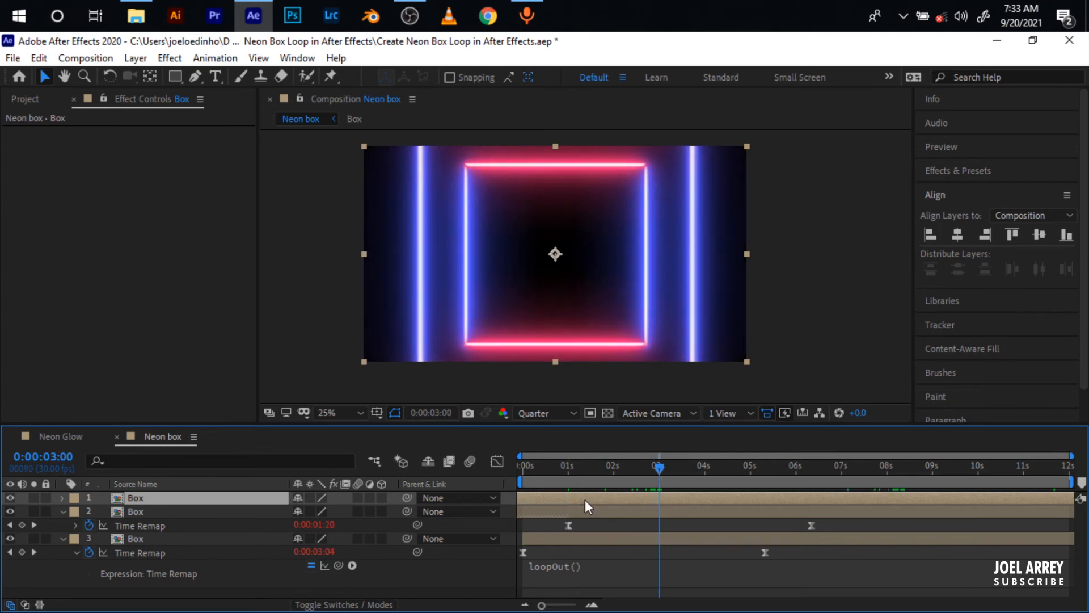
key("u")
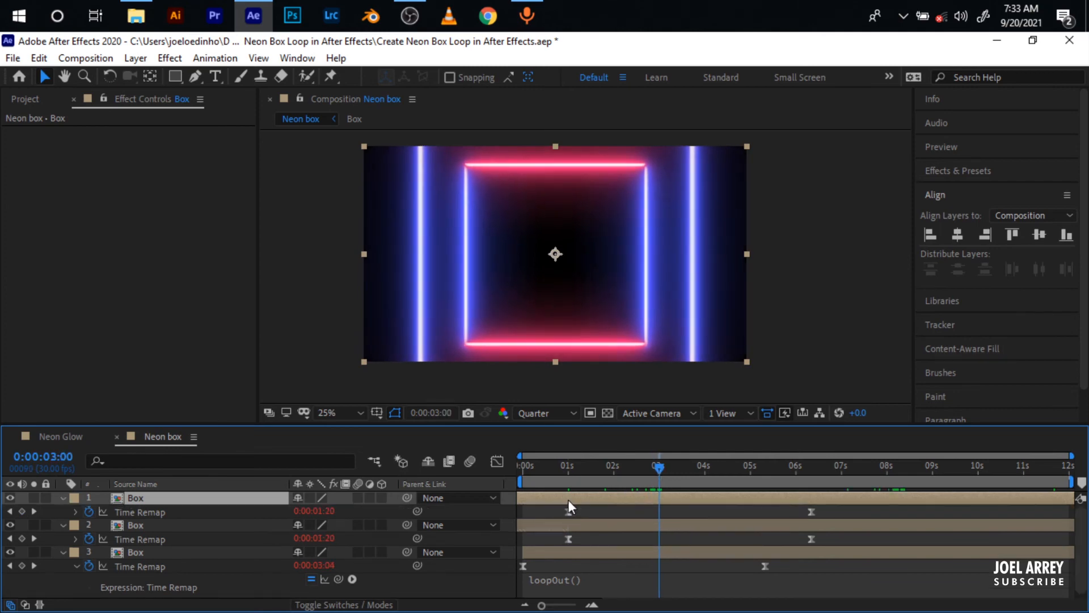
left_click_drag(568, 499, 663, 503)
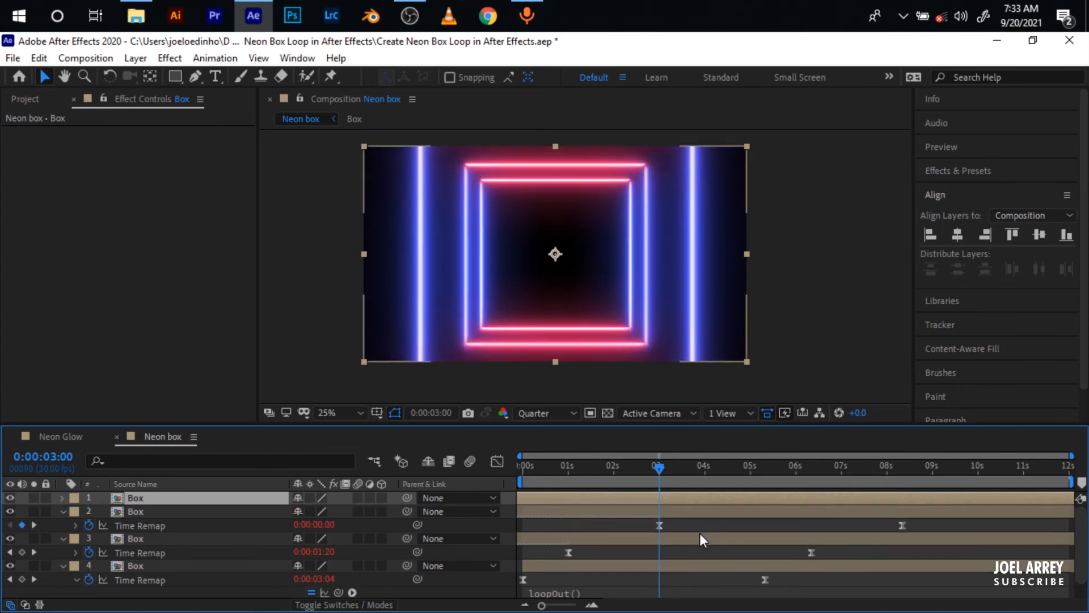
Shift another Box duplicate so its first Time Remap keyframe is at 0:00:05:00, and preview the layered loop.
left_click(716, 474)
left_click(760, 482)
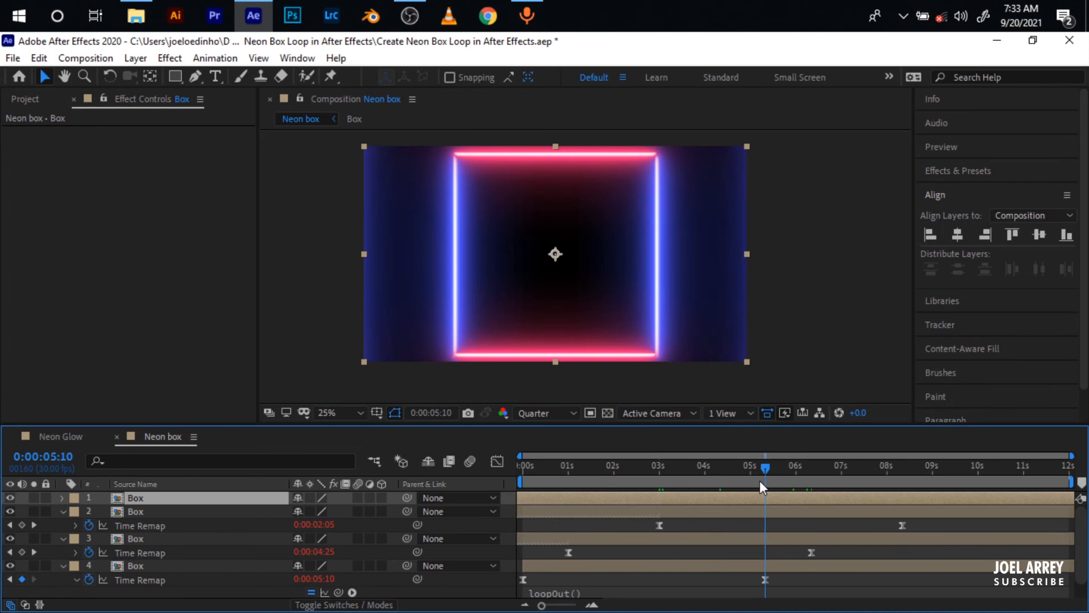
left_click_drag(760, 481, 750, 482)
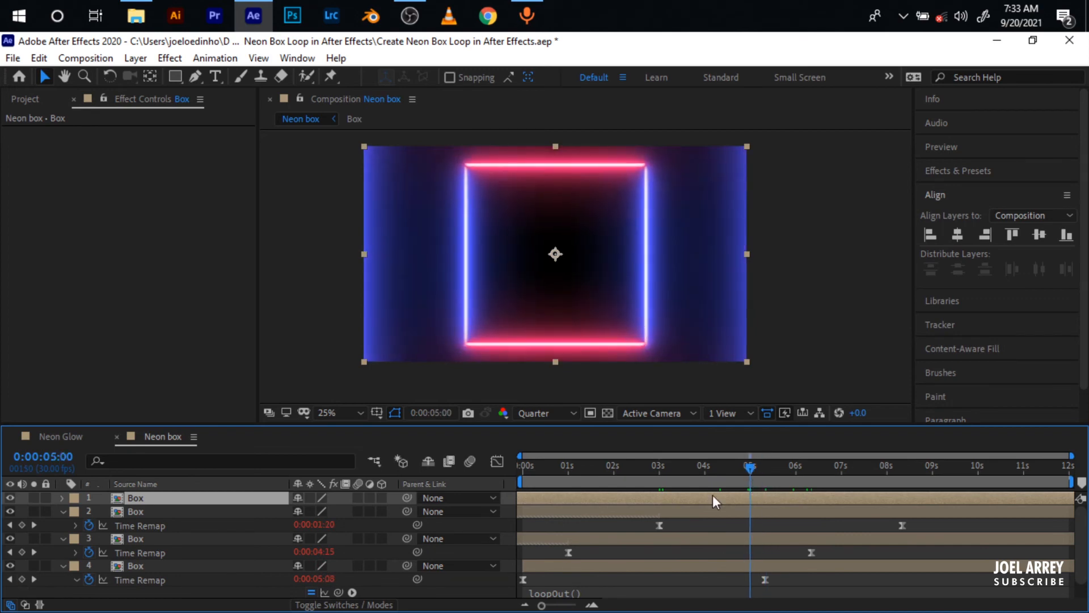
key("u")
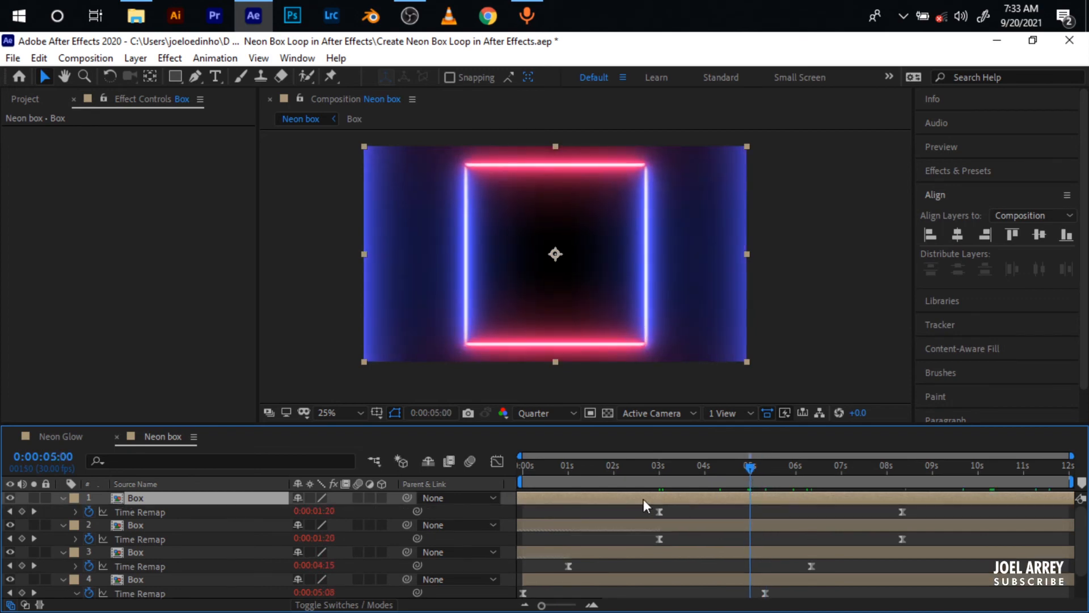
left_click_drag(633, 500, 722, 505)
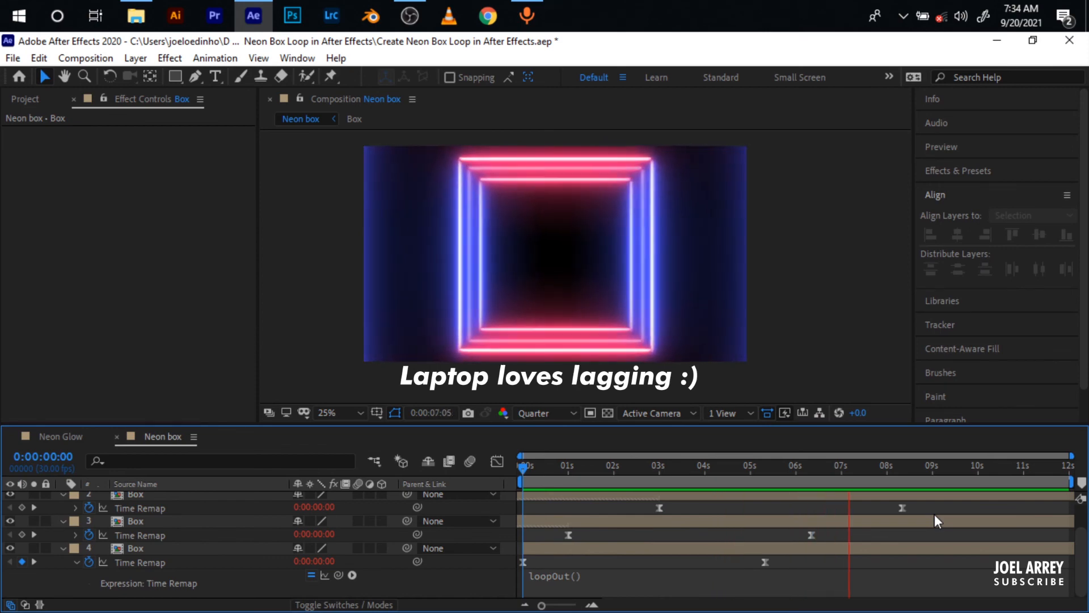
key("space")
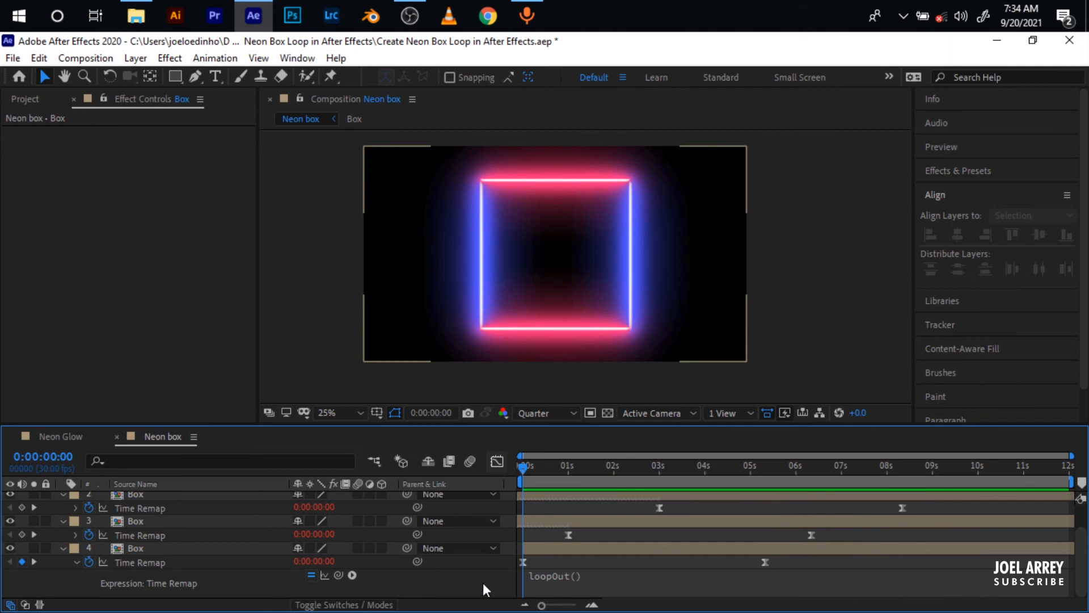
Create an adjustment layer above the Box layers and apply the Noise effect to it.
left_click(135, 60)
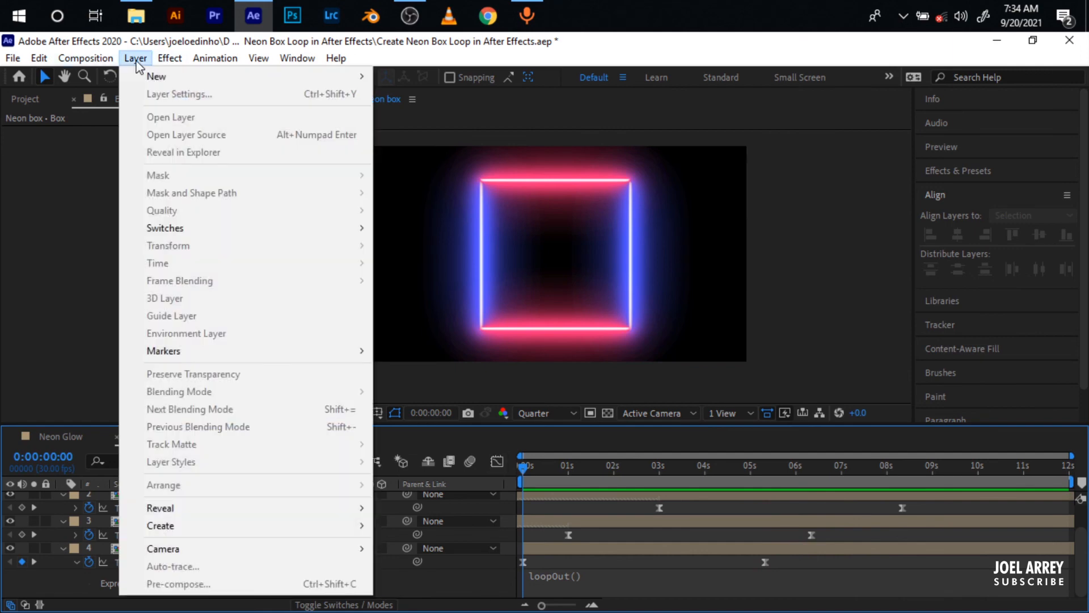
mouse_move(175, 76)
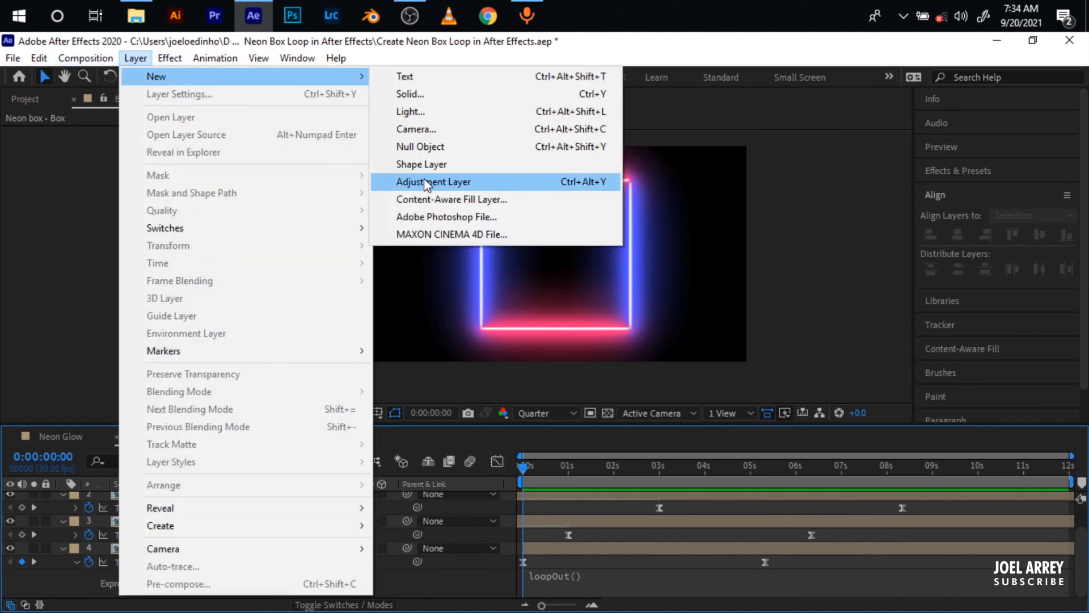
left_click(427, 182)
key("ctrl+5")
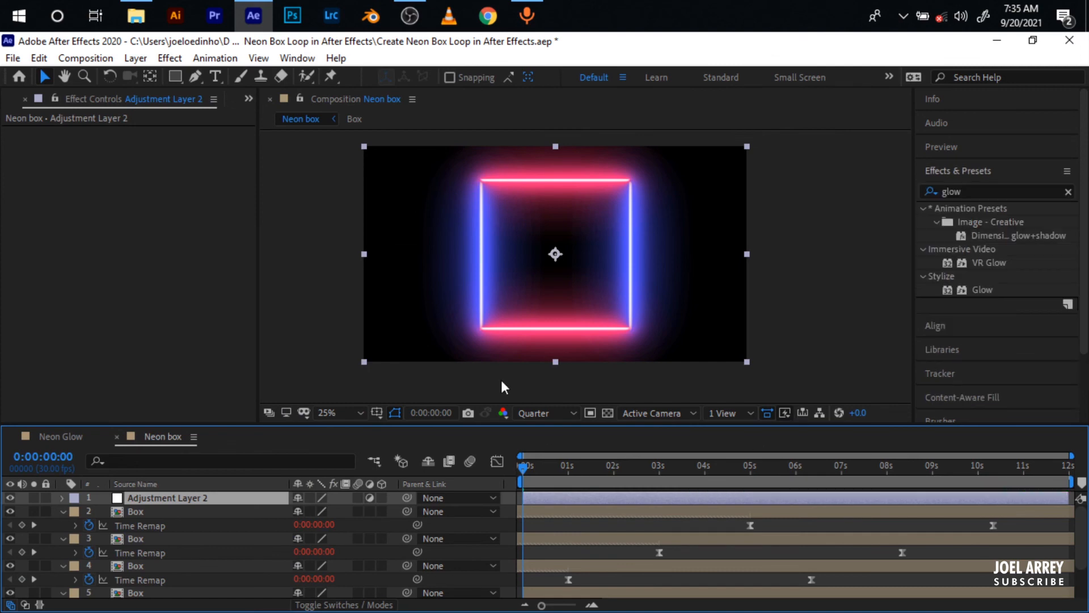
left_click(169, 58)
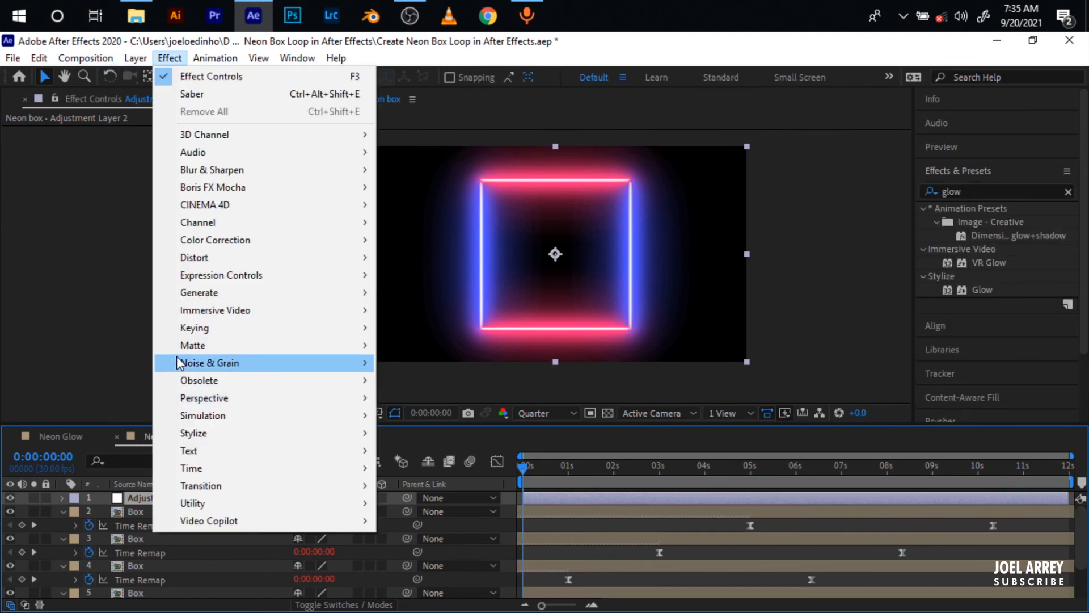
mouse_move(176, 361)
left_click(425, 468)
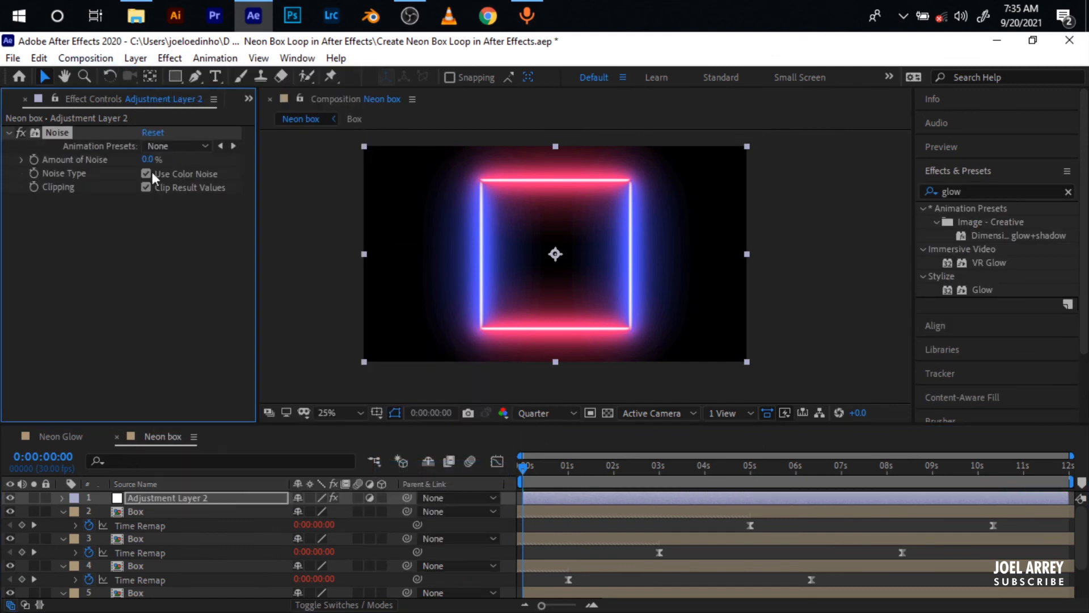
Set the adjustment layer's Amount of Noise to 10% and inspect the grain on the glow up close.
left_click(150, 160)
type("10")
left_click_drag(469, 247, 515, 261)
scroll(516, 264, "up", 3)
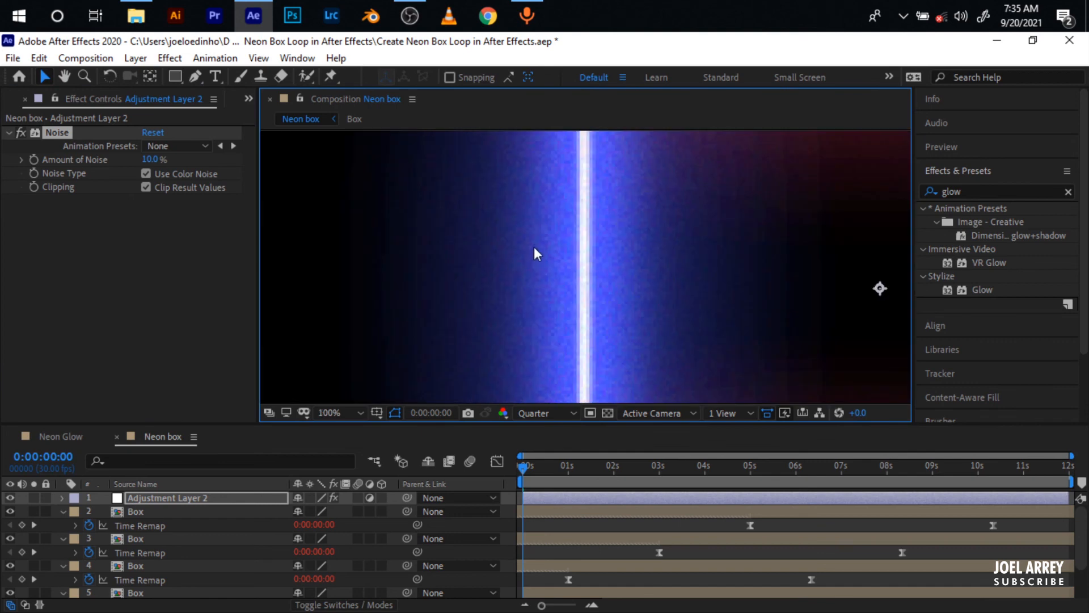
scroll(485, 278, "down", 3)
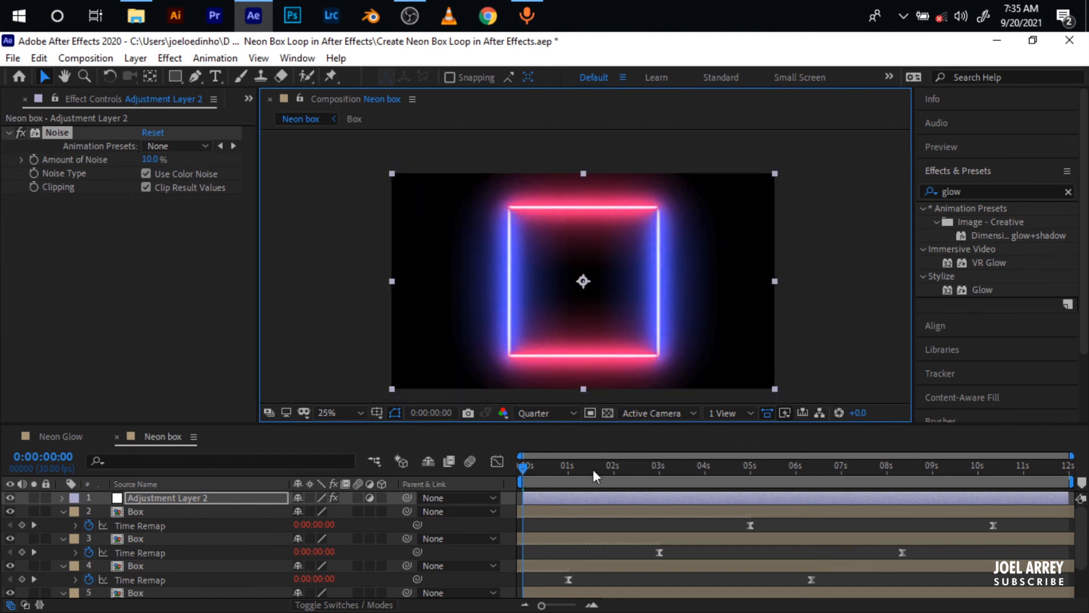
left_click(499, 498)
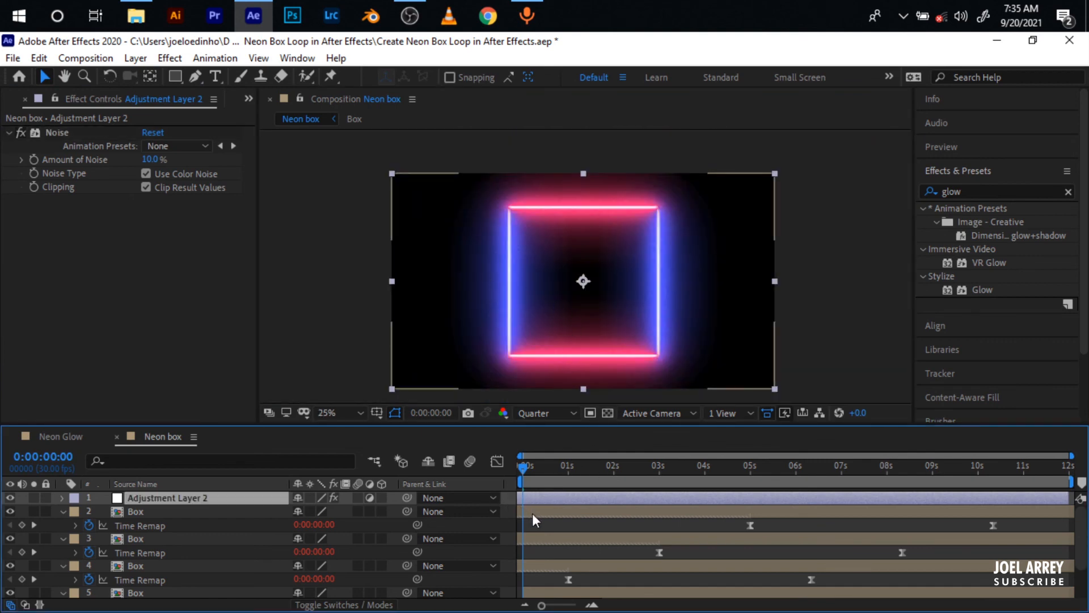
left_click(534, 529)
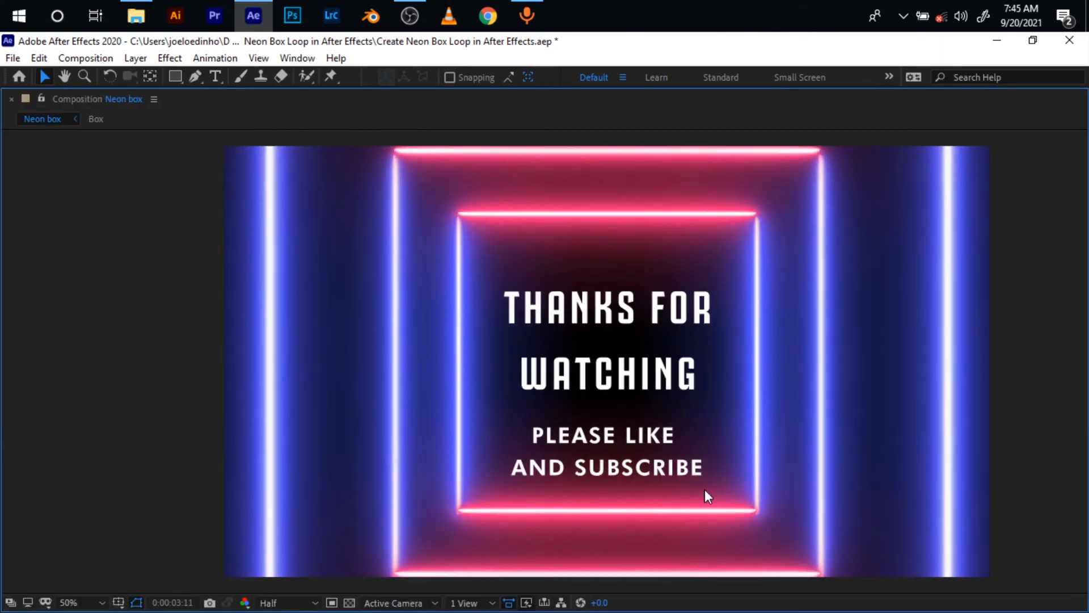